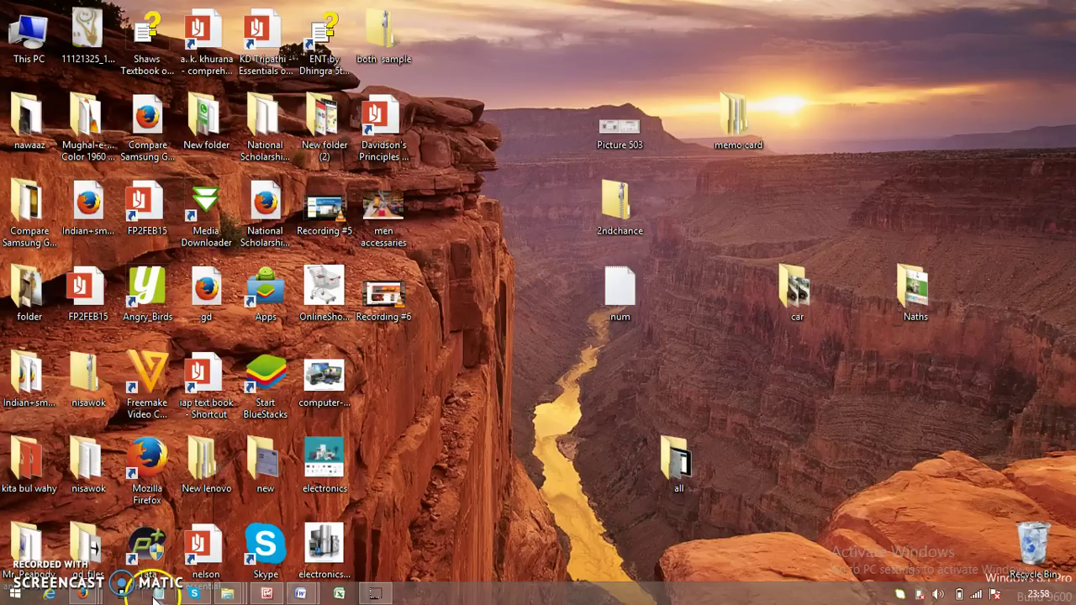
Arrange an empty Notepad beneath the DATAFILE6 letter image, scrolled to its first lines
left_click(155, 596)
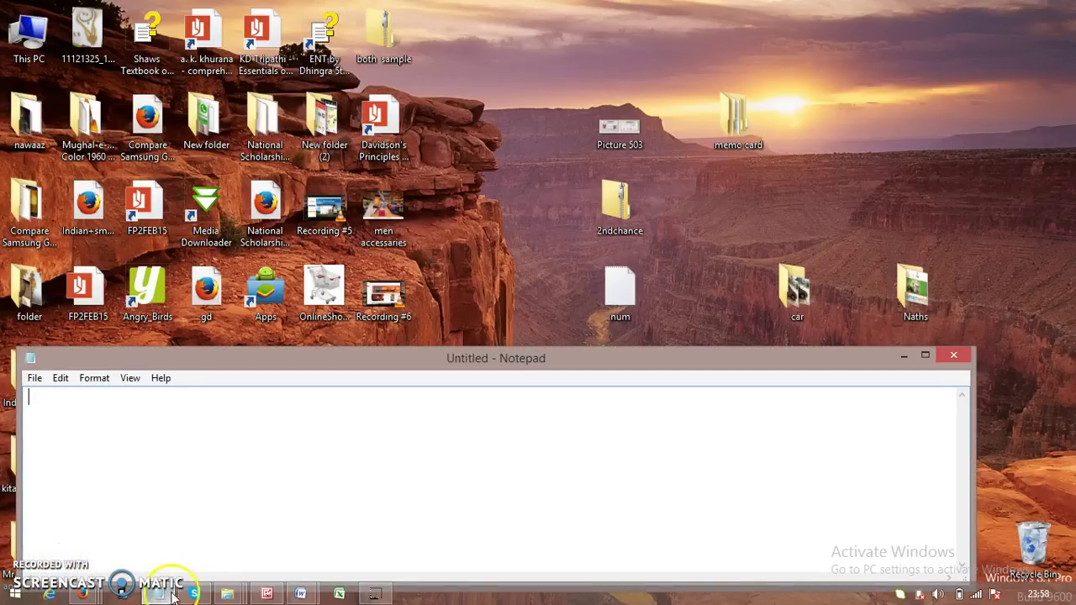
left_click(276, 595)
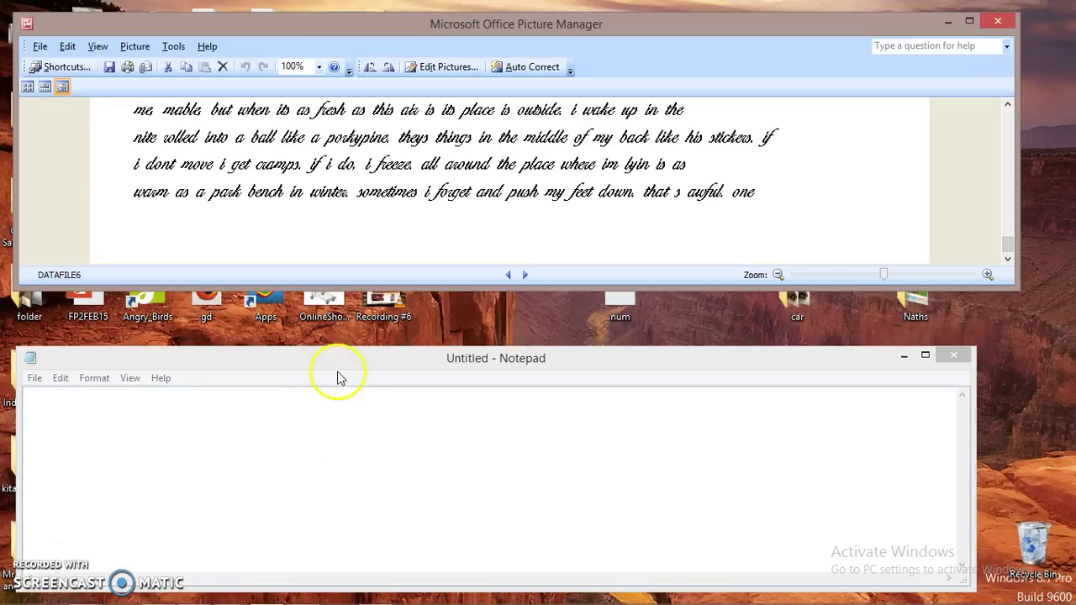
scroll(614, 210, "up", 3)
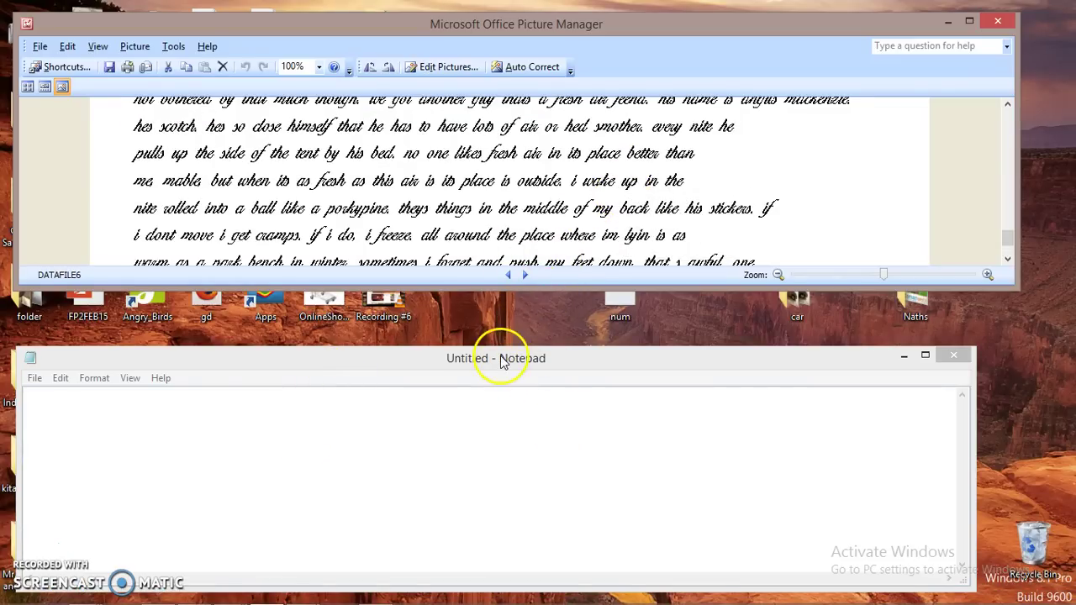
left_click_drag(494, 359, 513, 332)
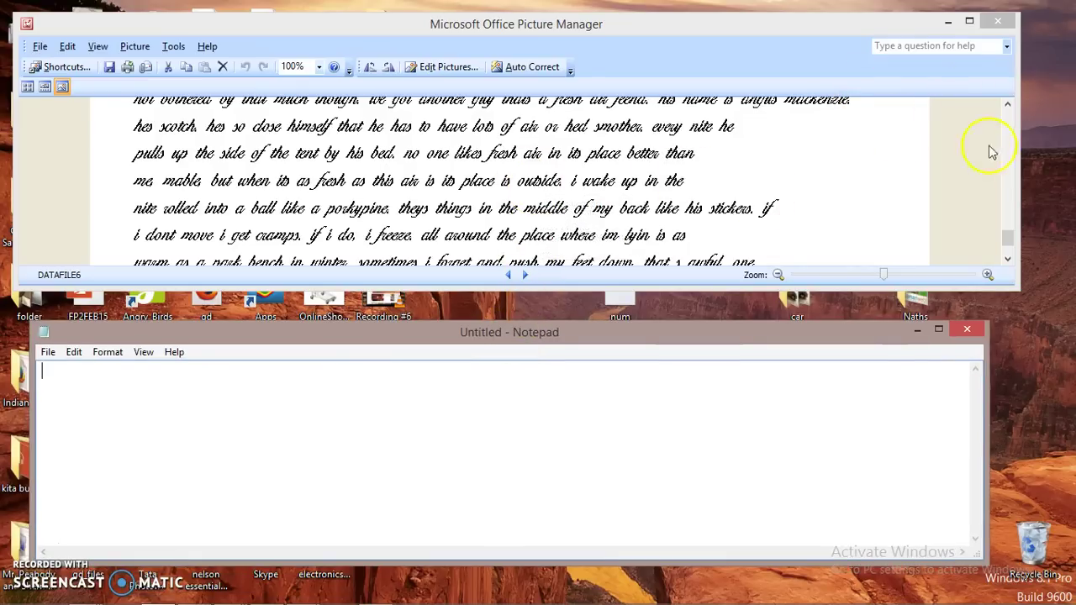
left_click_drag(1008, 236, 1007, 124)
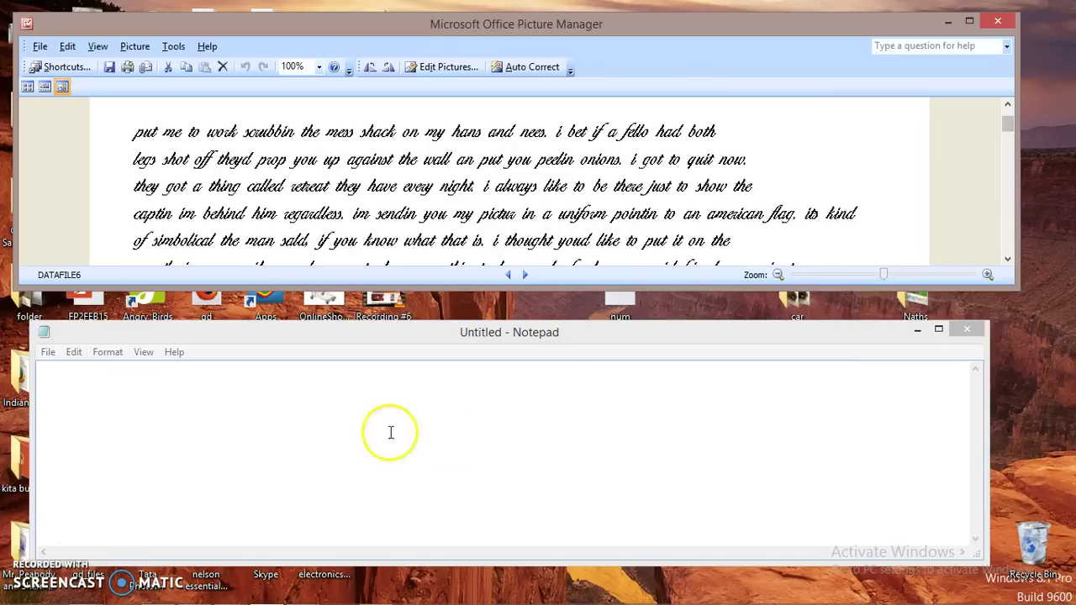
Transcribe the first handwritten line and the second up to 'prop you up against the wall'
left_click(321, 414)
type("put")
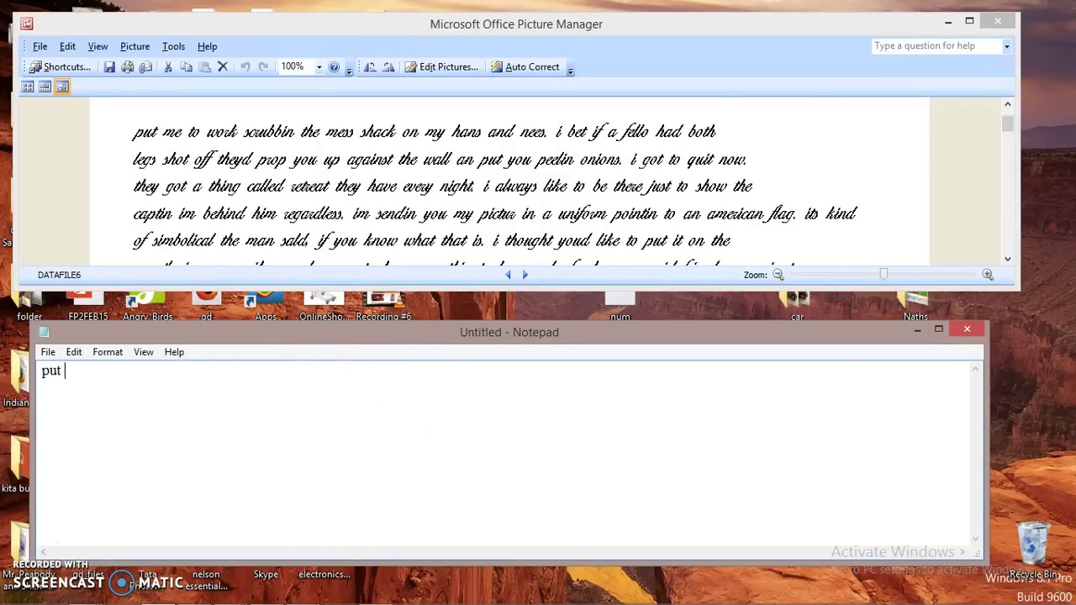
type("me to w")
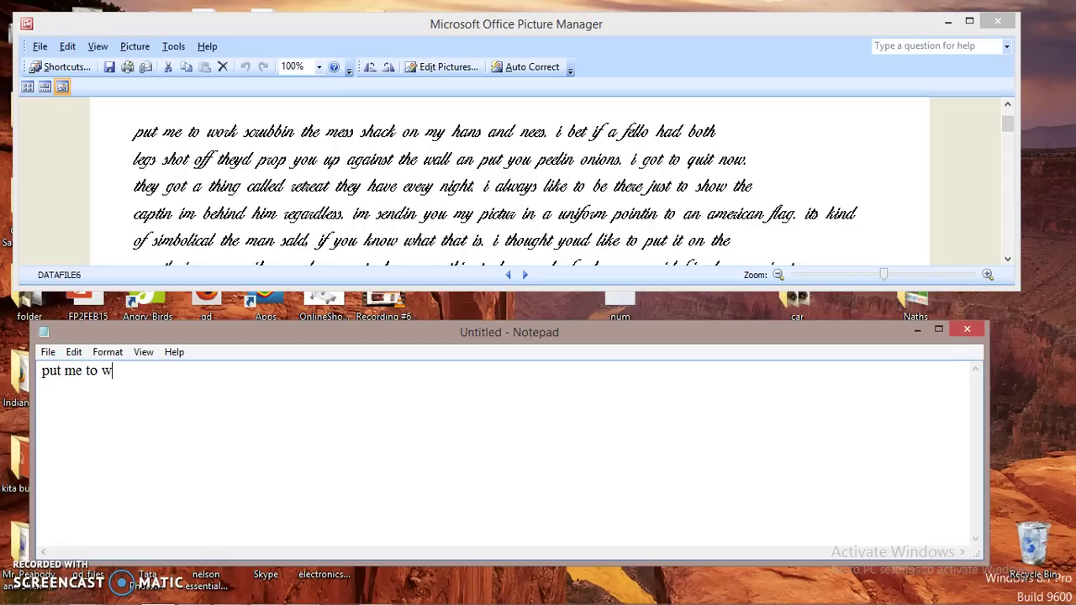
type(" okr")
type("bin")
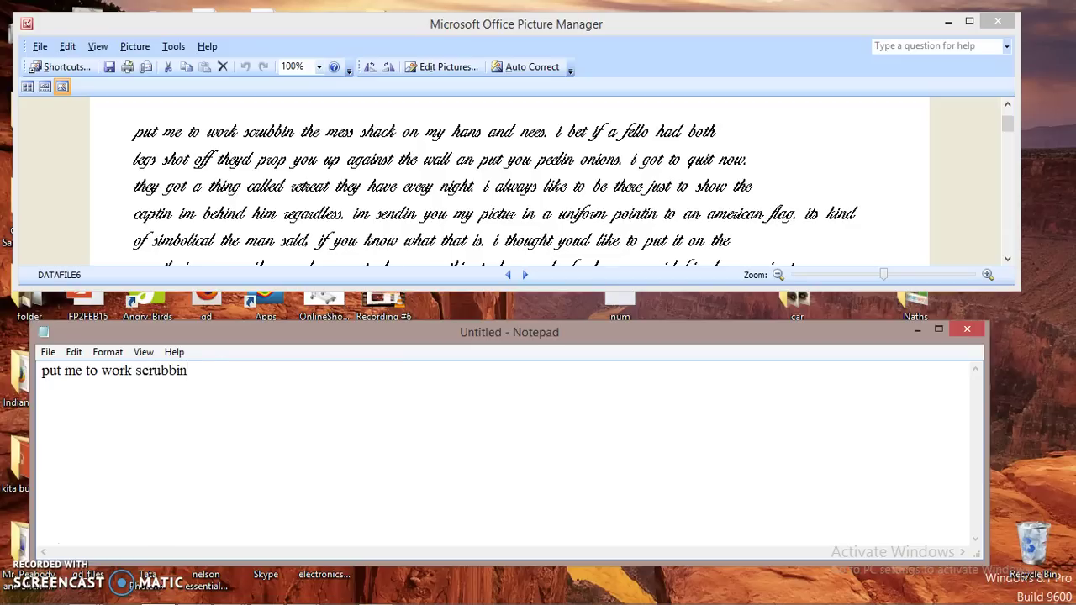
type("the mess shack")
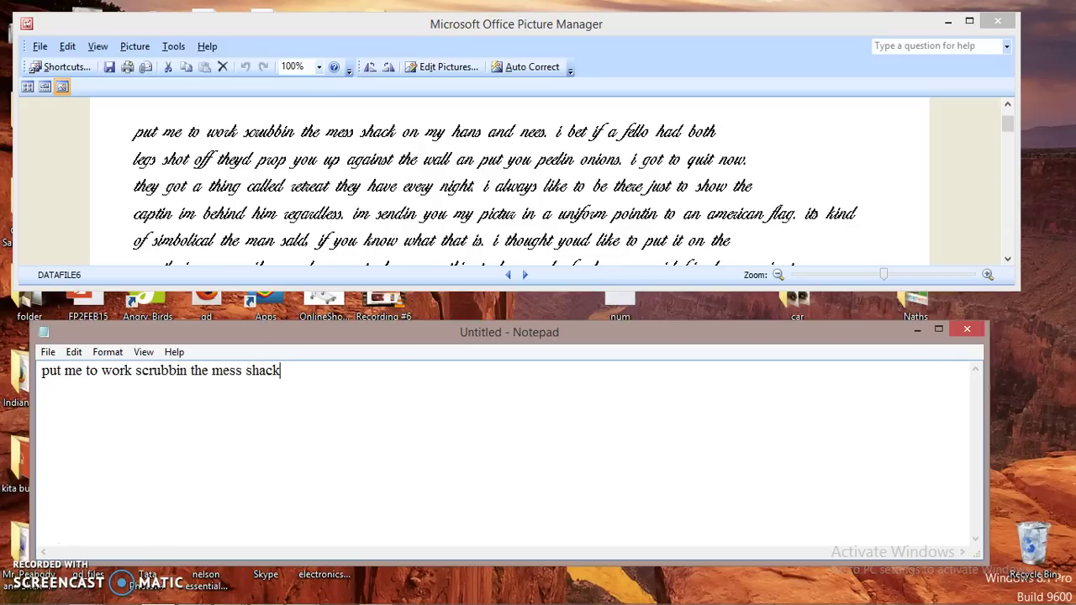
type(" on my")
type(" hans and ness. ")
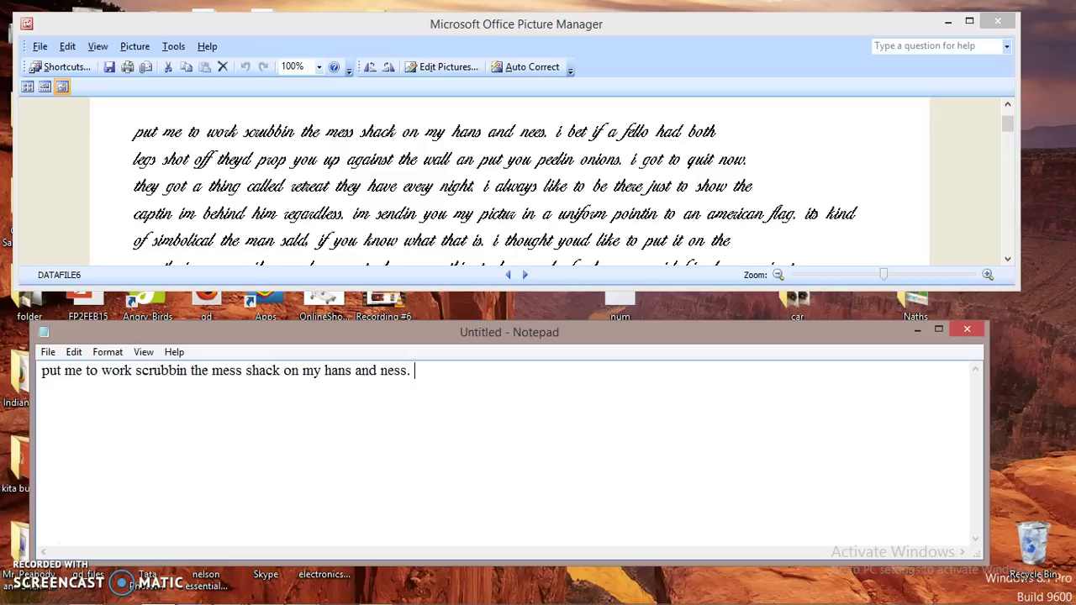
type("i bet ")
type("if a fe")
type("llo had ")
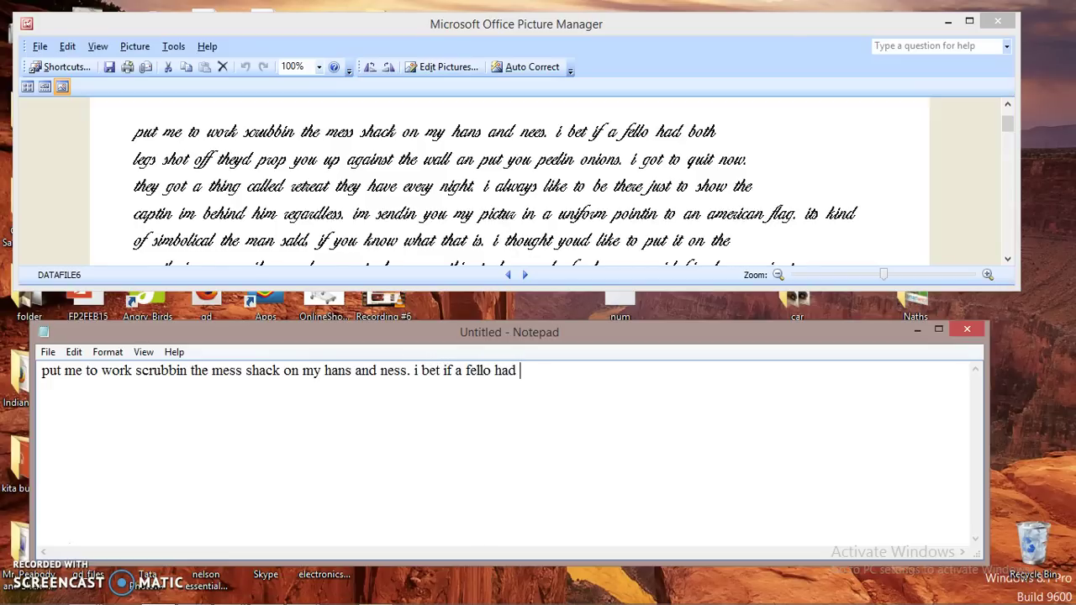
type("both")
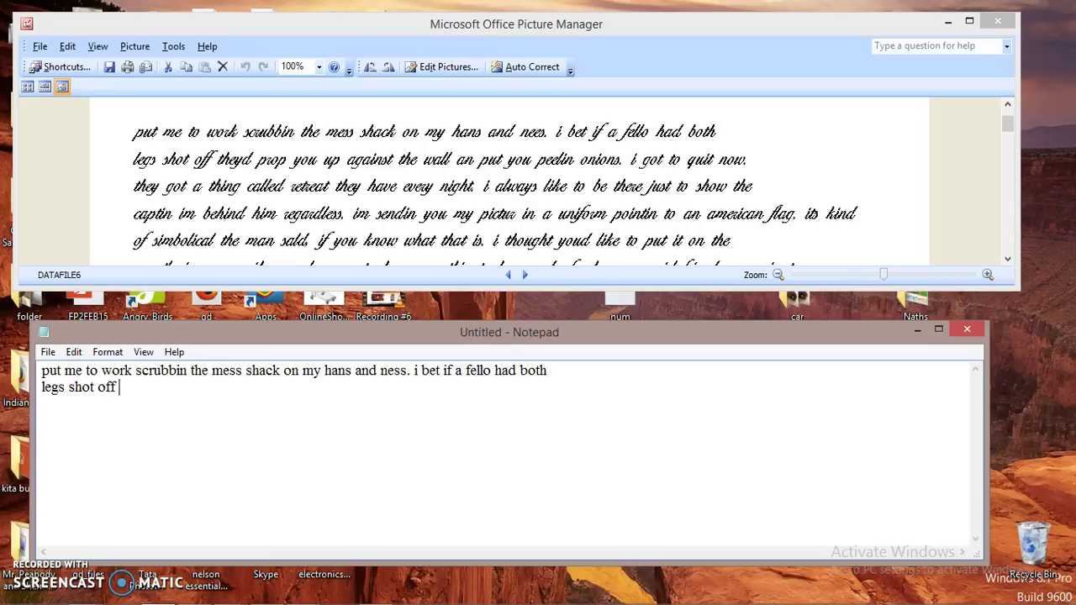
type("theyd prop you up ag")
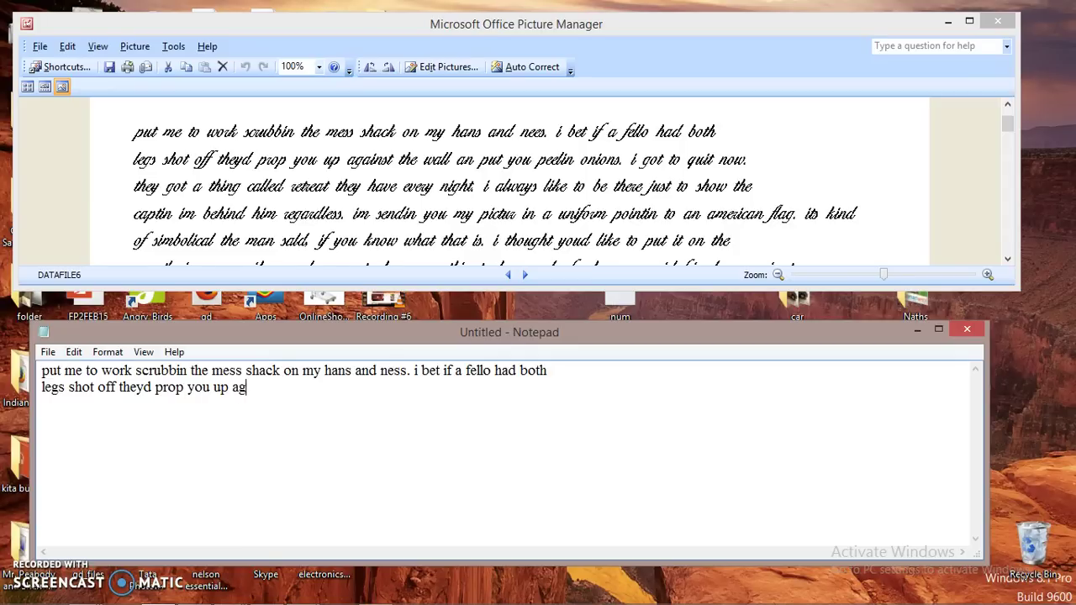
type("ainst")
type(" the wa")
type("ll")
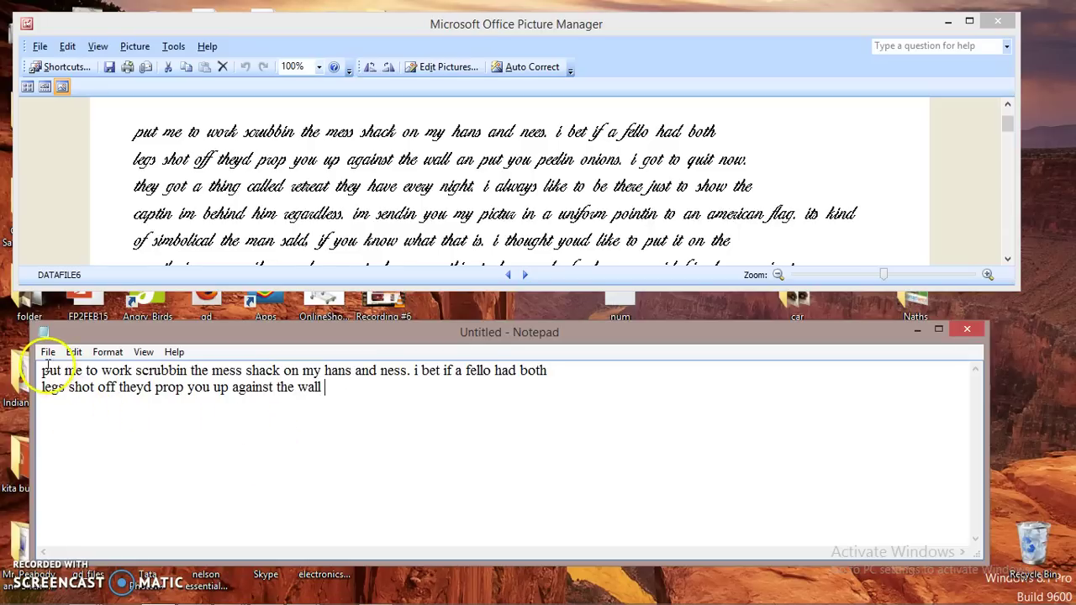
Copy the transcribed lines from Notepad
left_click_drag(42, 369, 315, 393)
right_click(318, 397)
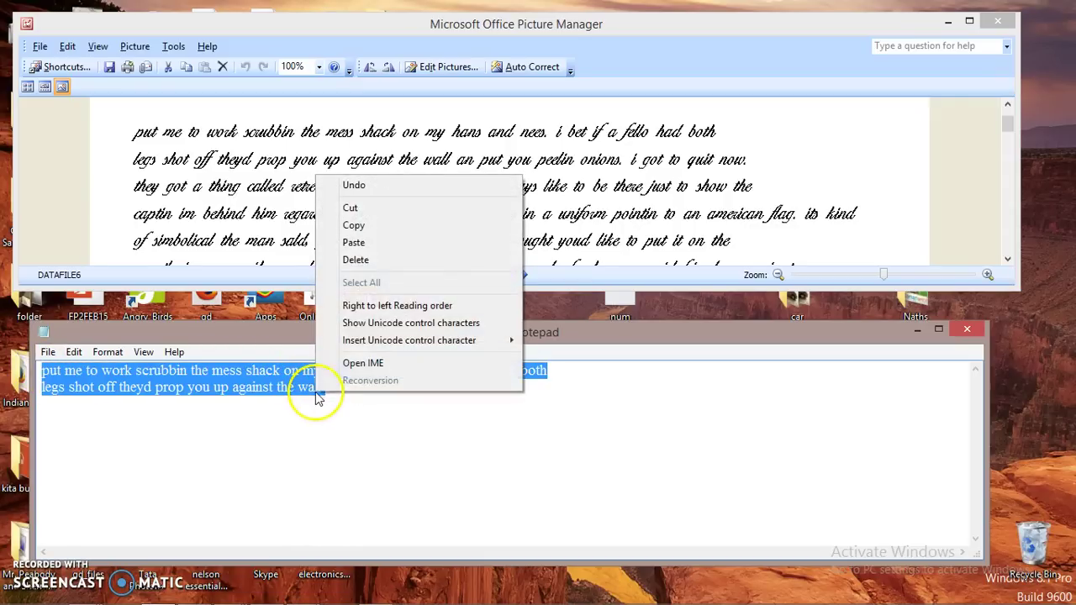
left_click(353, 225)
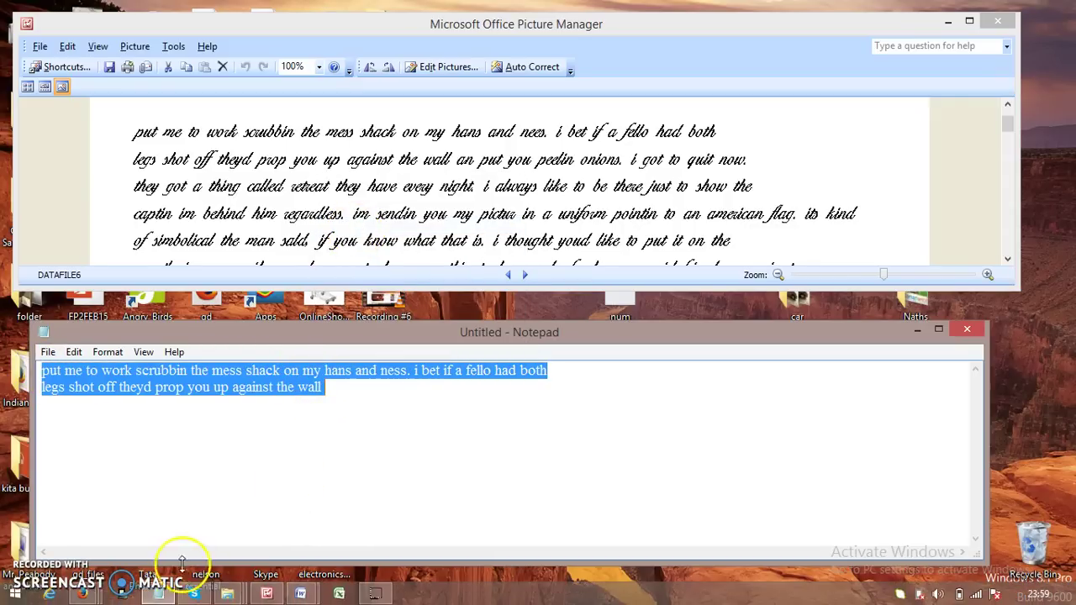
Search Google for the copied lines in a new Firefox tab
left_click(82, 594)
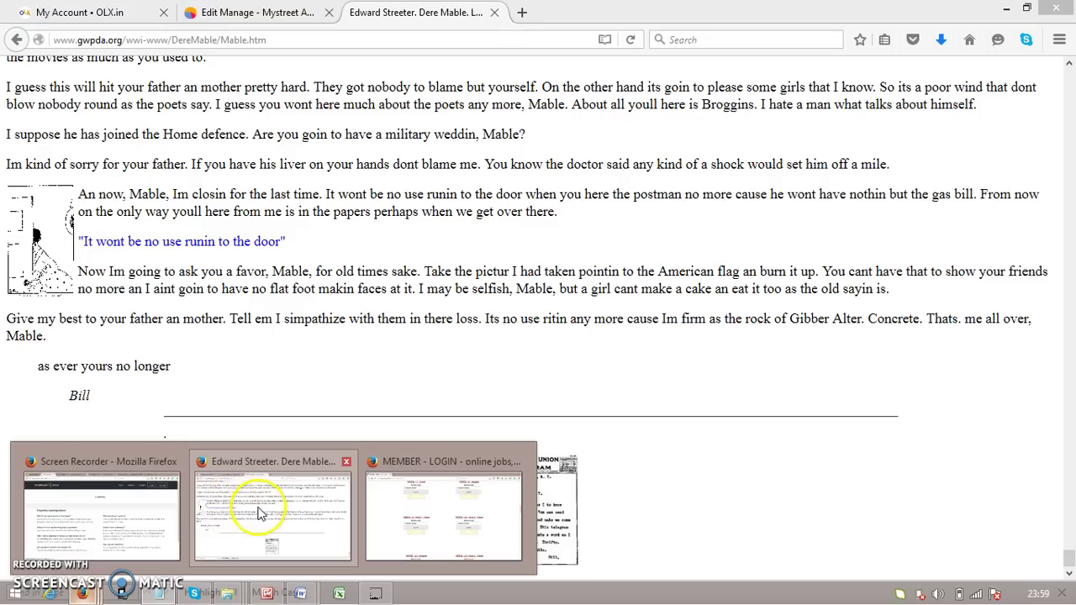
left_click(256, 506)
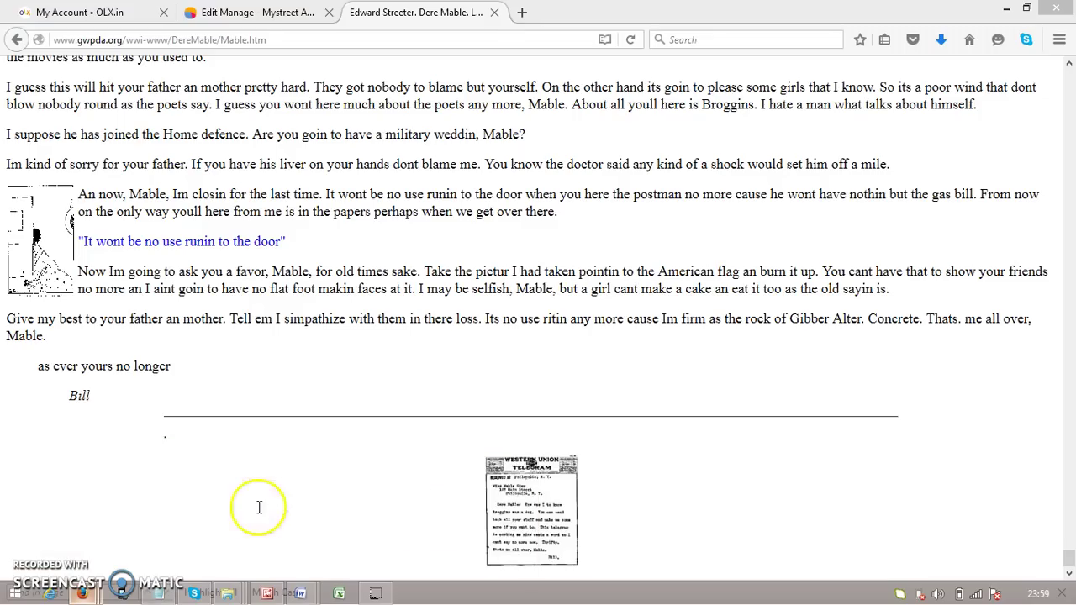
left_click(521, 13)
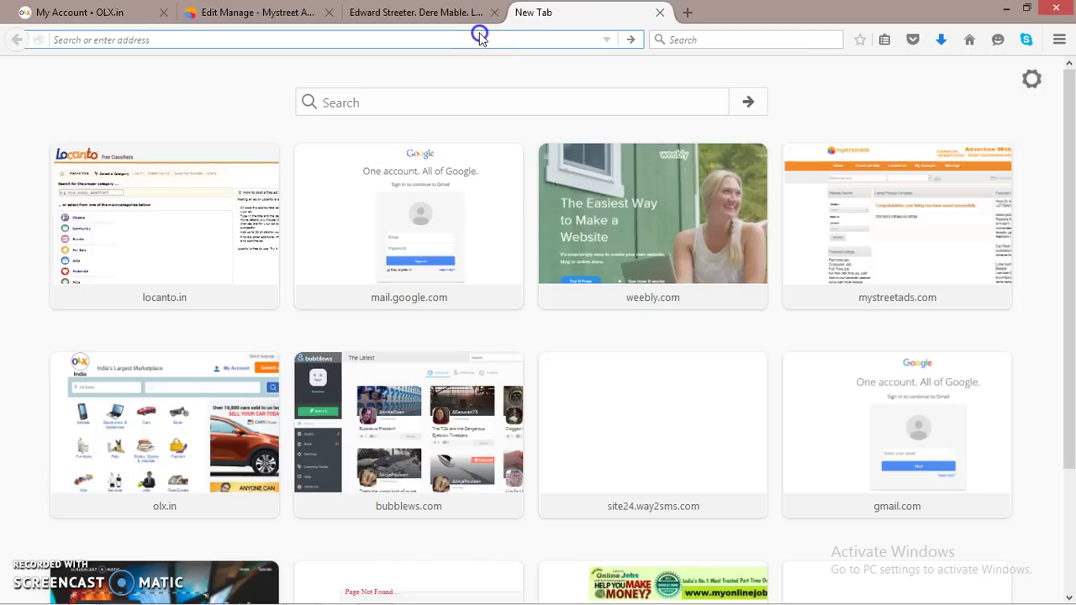
right_click(479, 37)
left_click(522, 116)
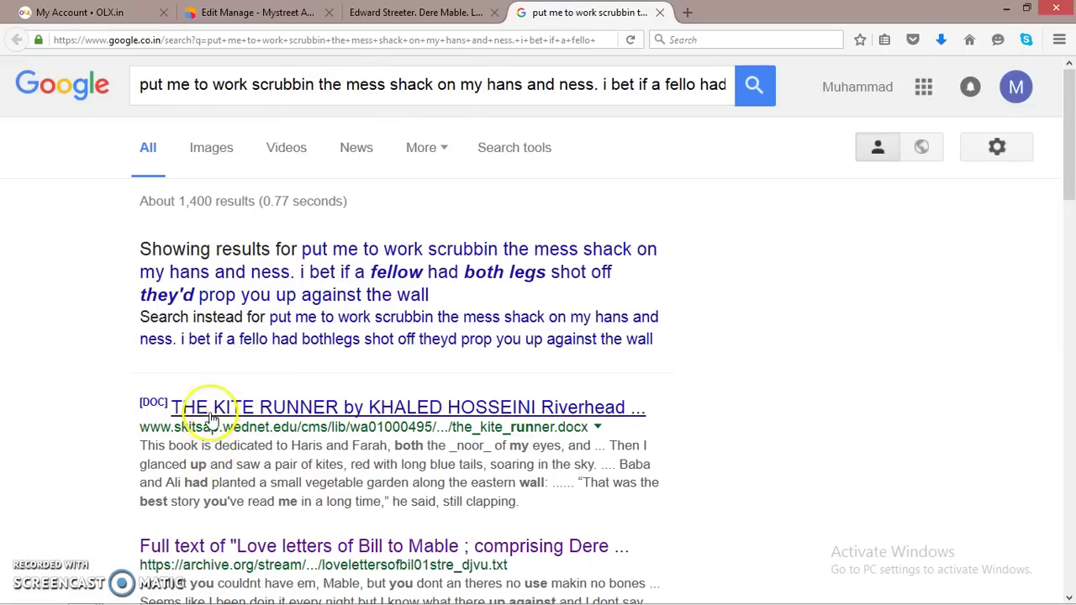
Open the archive.org 'Full text of Love letters of Bill to Mable' result
scroll(212, 412, "down", 3)
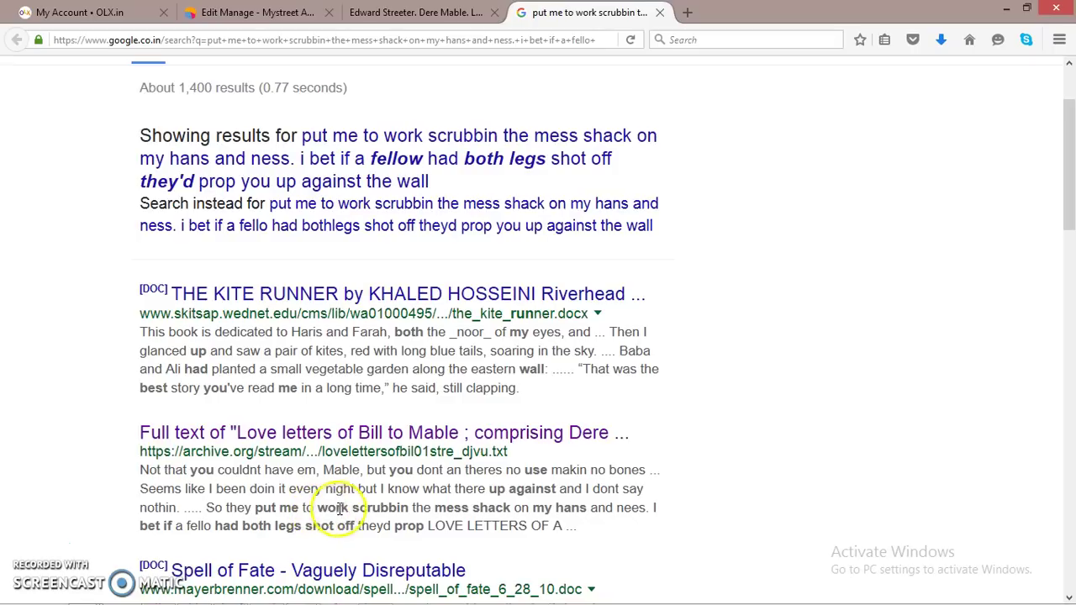
scroll(362, 246, "up", 3)
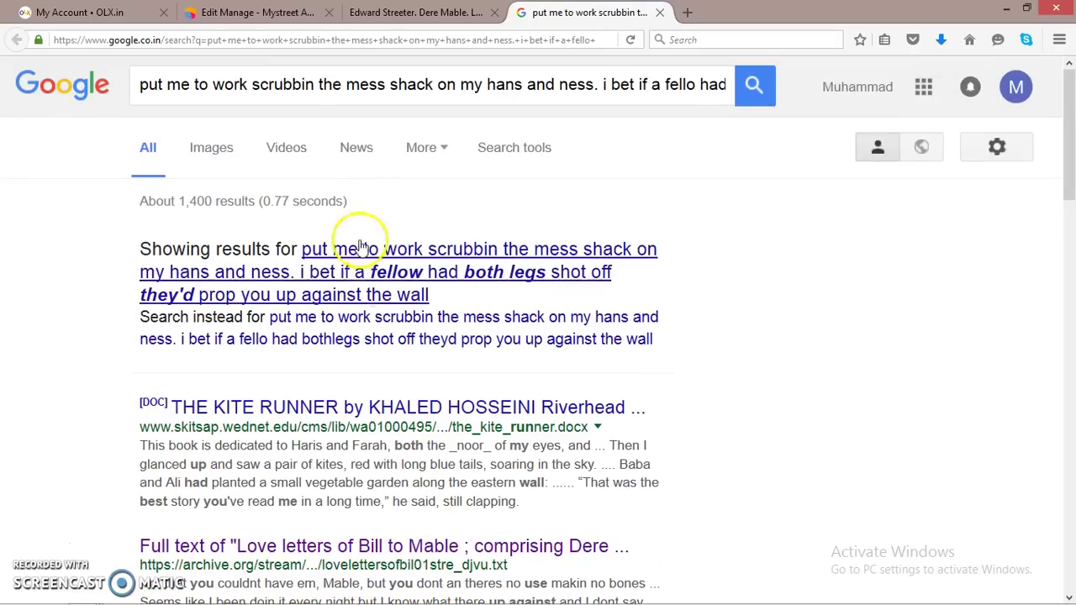
scroll(463, 277, "down", 3)
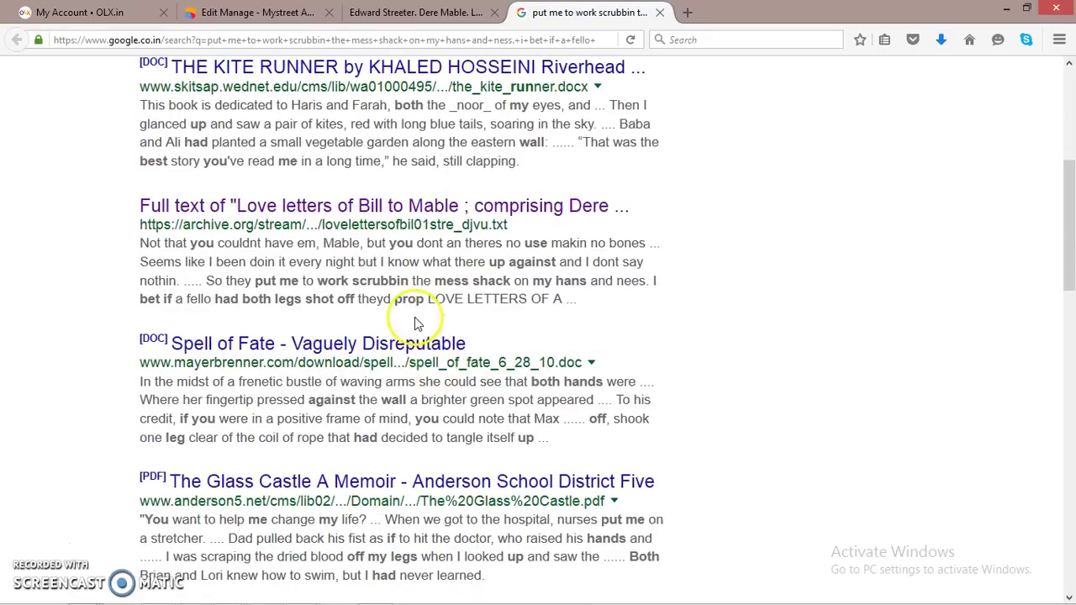
left_click(326, 210)
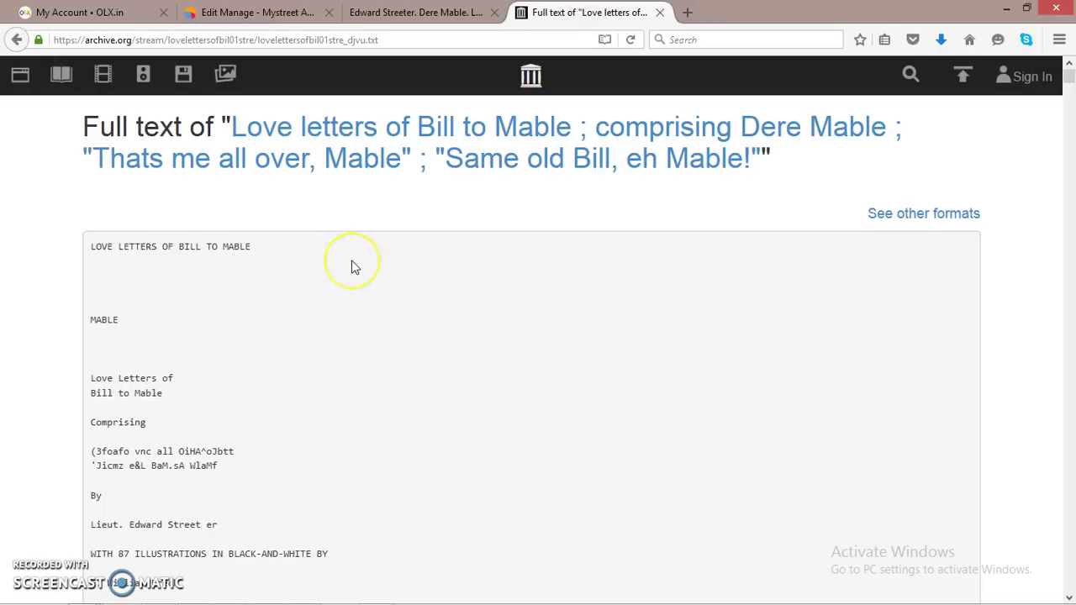
Open the find bar on the full-text page and bring up the DATAFILE6 letter for comparison
scroll(351, 265, "down", 2)
scroll(352, 265, "down", 1)
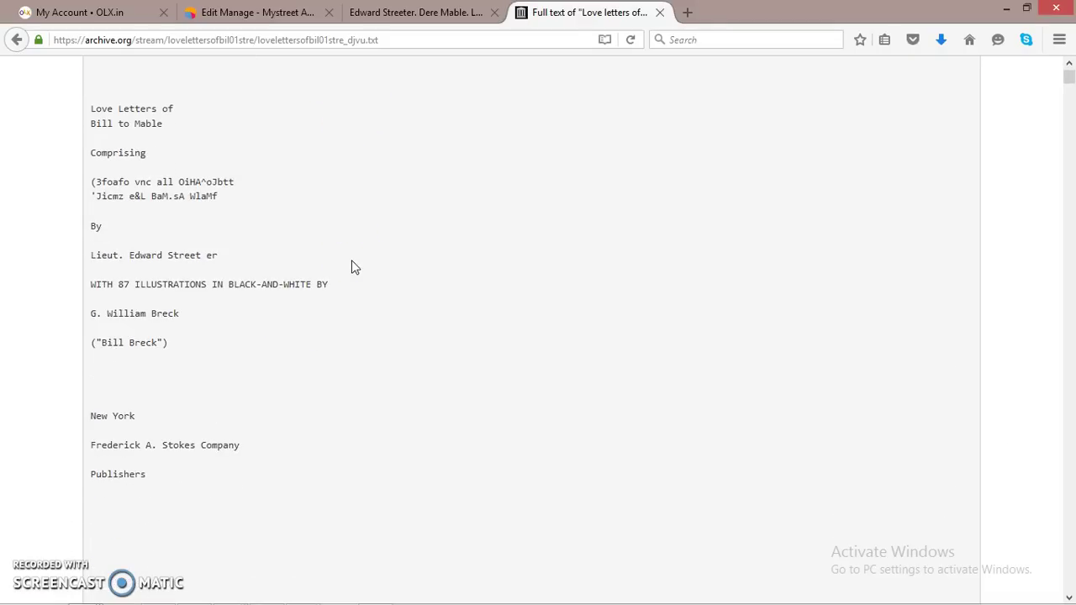
scroll(351, 266, "down", 4)
scroll(351, 265, "down", 2)
scroll(351, 266, "down", 4)
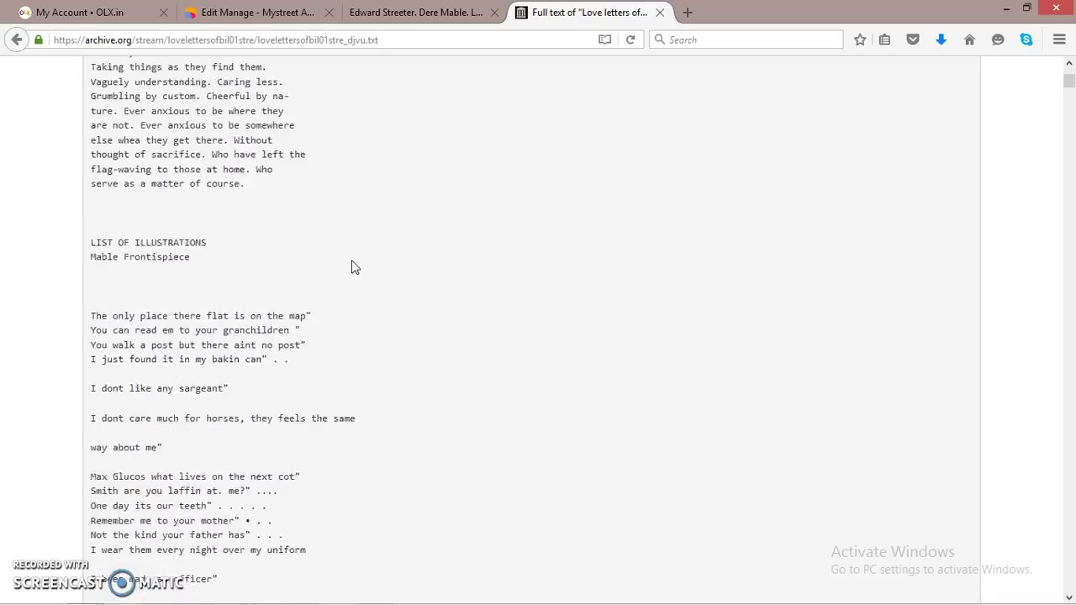
scroll(351, 265, "down", 3)
scroll(351, 266, "down", 4)
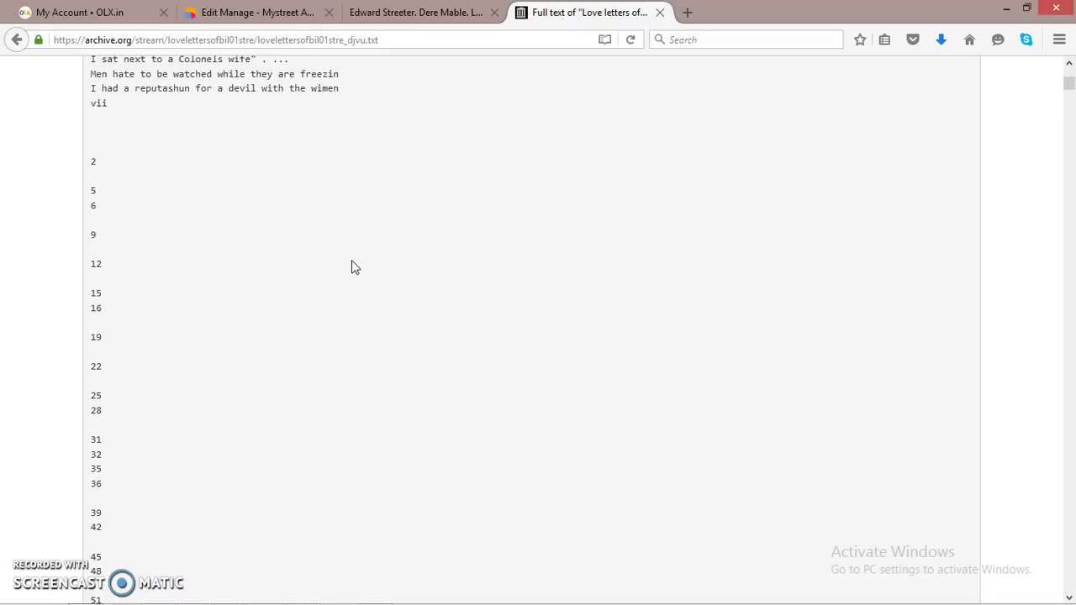
scroll(352, 265, "up", 6)
scroll(352, 266, "up", 1)
scroll(352, 267, "up", 2)
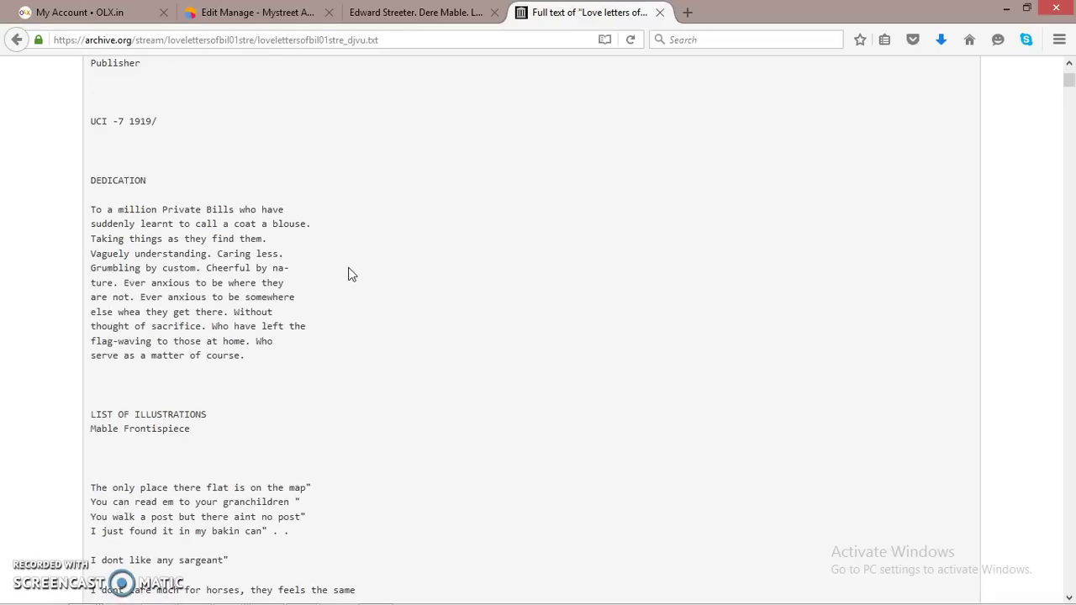
key("ctrl+f")
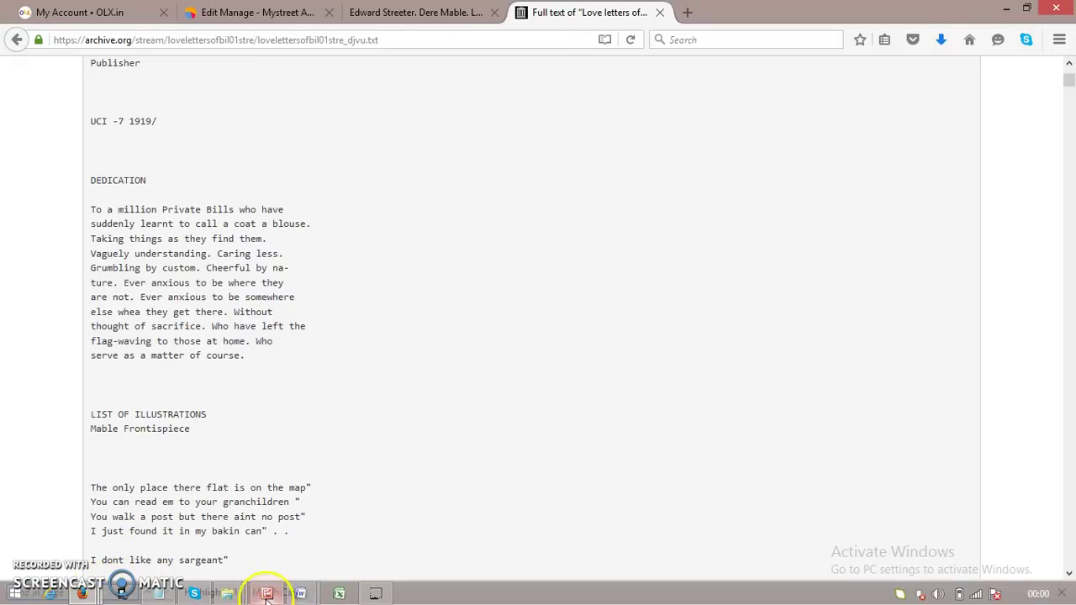
left_click(266, 595)
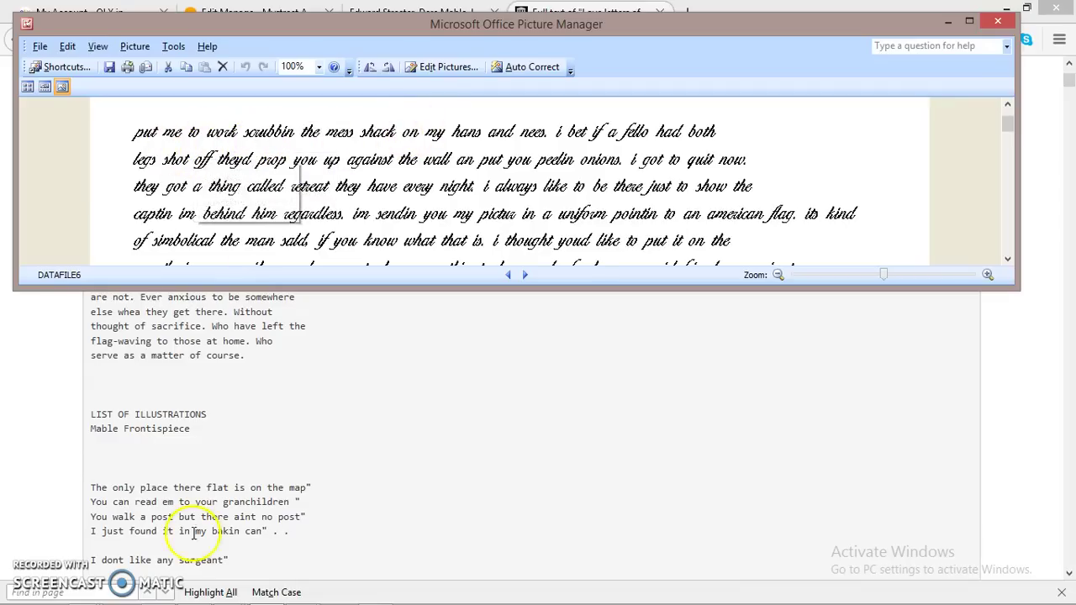
Search the book for 'scrubbin' and compare the match with the letter image
left_click(114, 599)
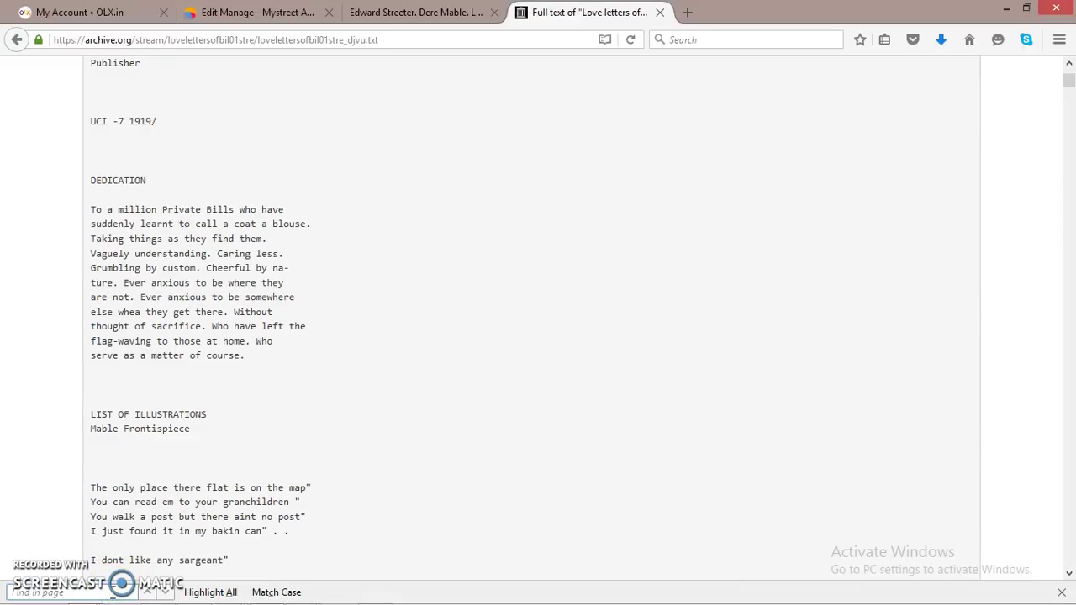
type("scr")
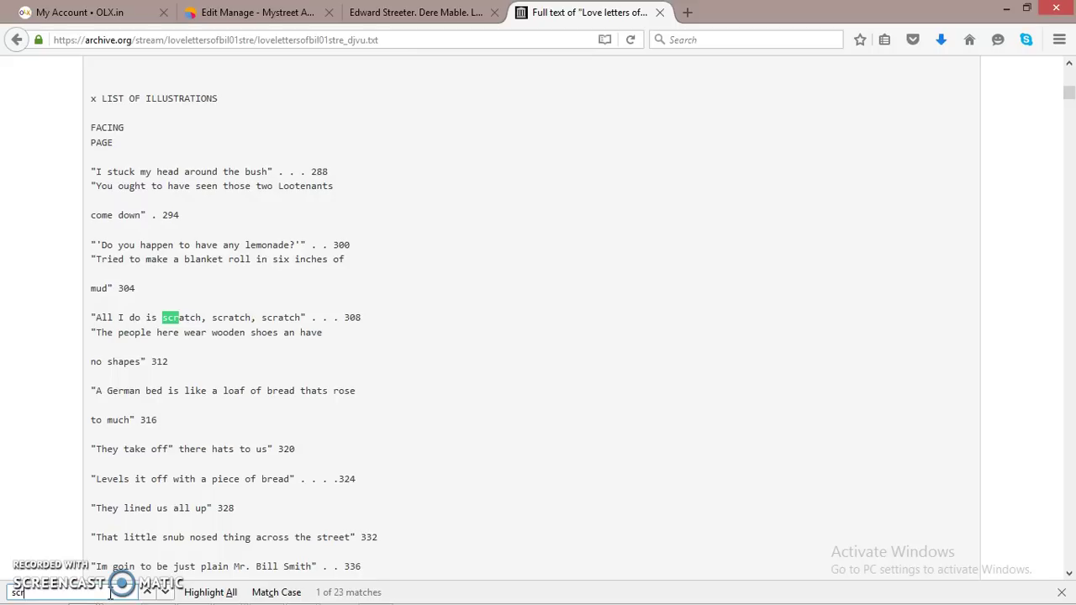
type("ubbin")
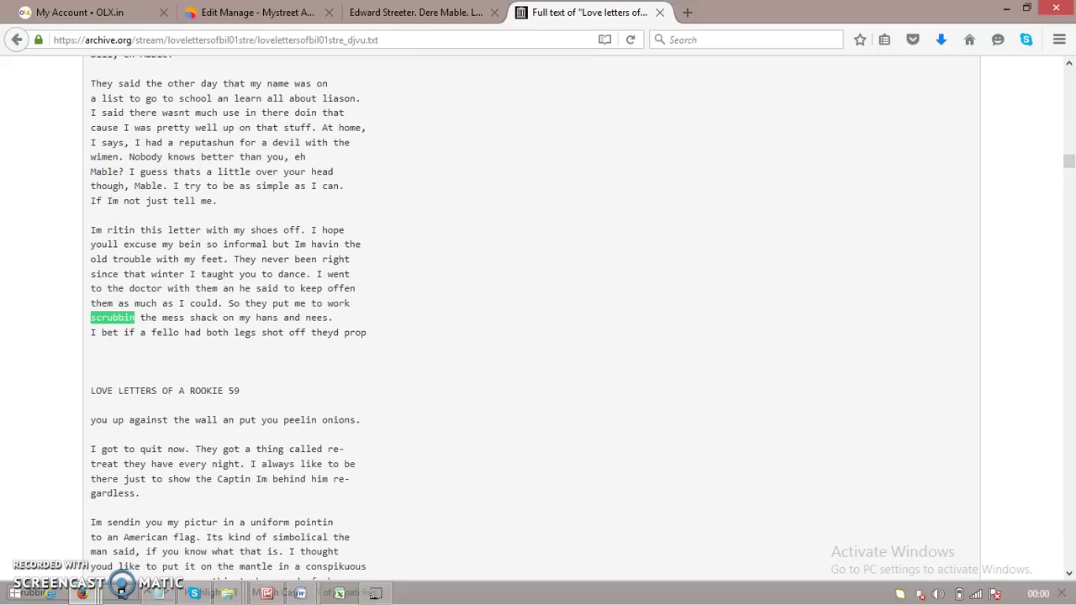
left_click(273, 597)
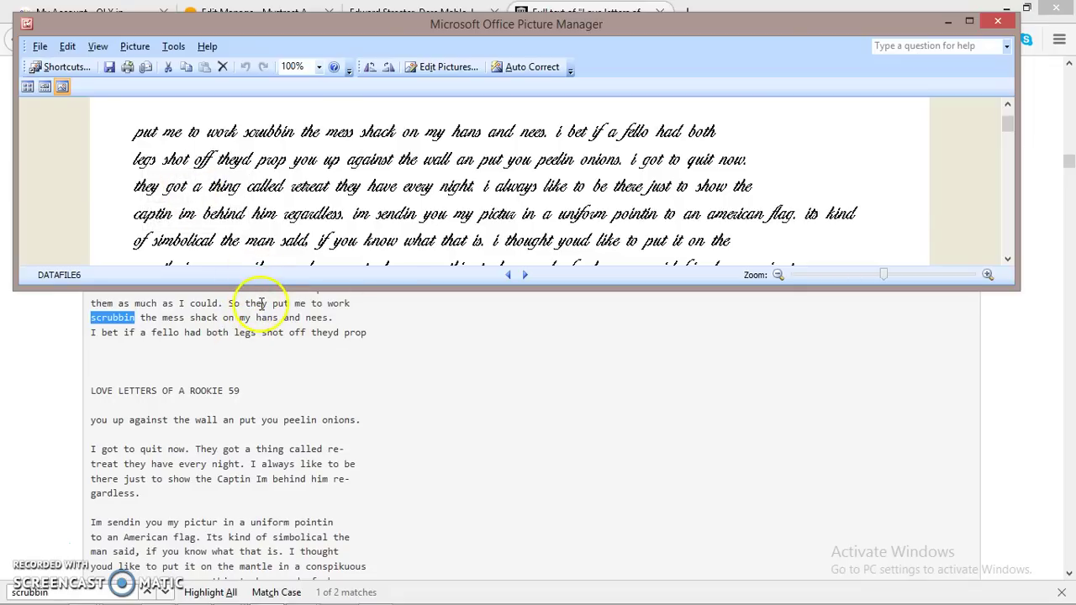
left_click(268, 303)
Start selecting the passage at 'put me to work', extending it down the book
left_click_drag(268, 303, 372, 376)
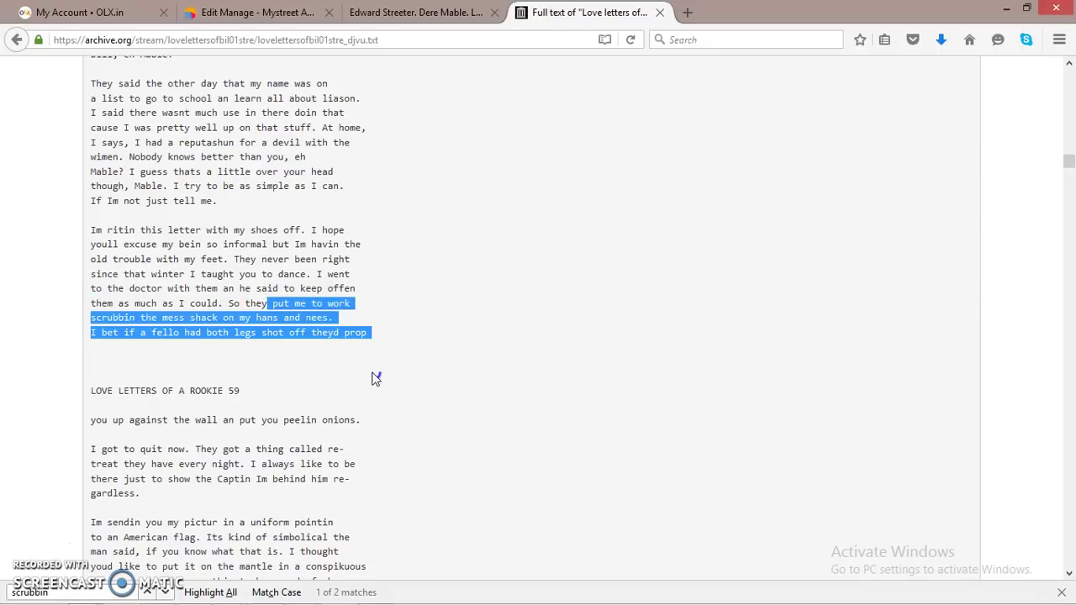
scroll(378, 378, "down", 5)
left_click_drag(372, 375, 395, 388)
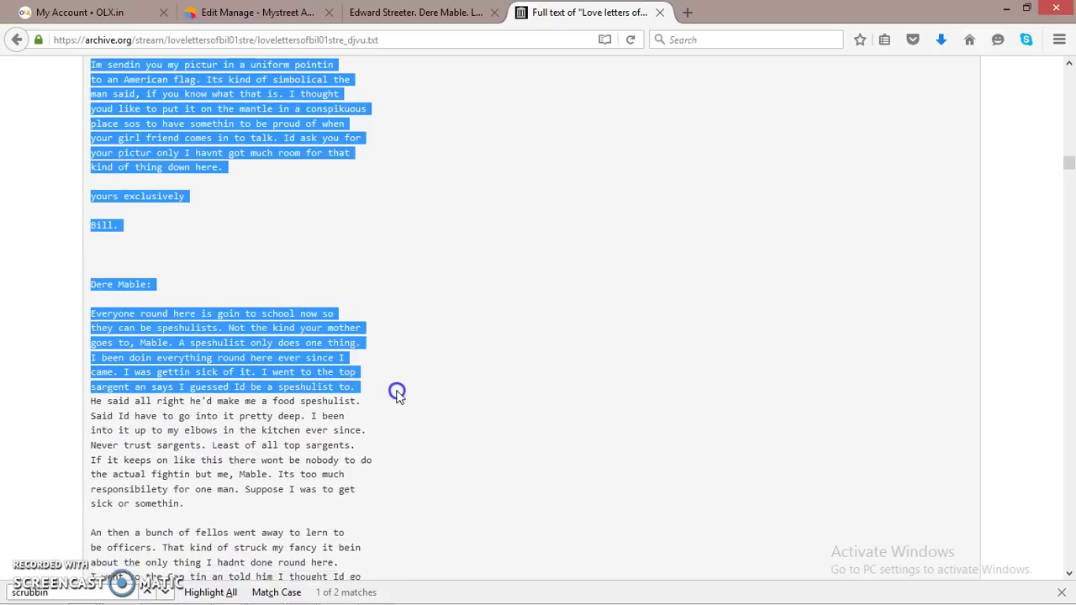
scroll(395, 388, "down", 1)
scroll(395, 389, "down", 4)
scroll(395, 388, "down", 1)
scroll(396, 395, "down", 2)
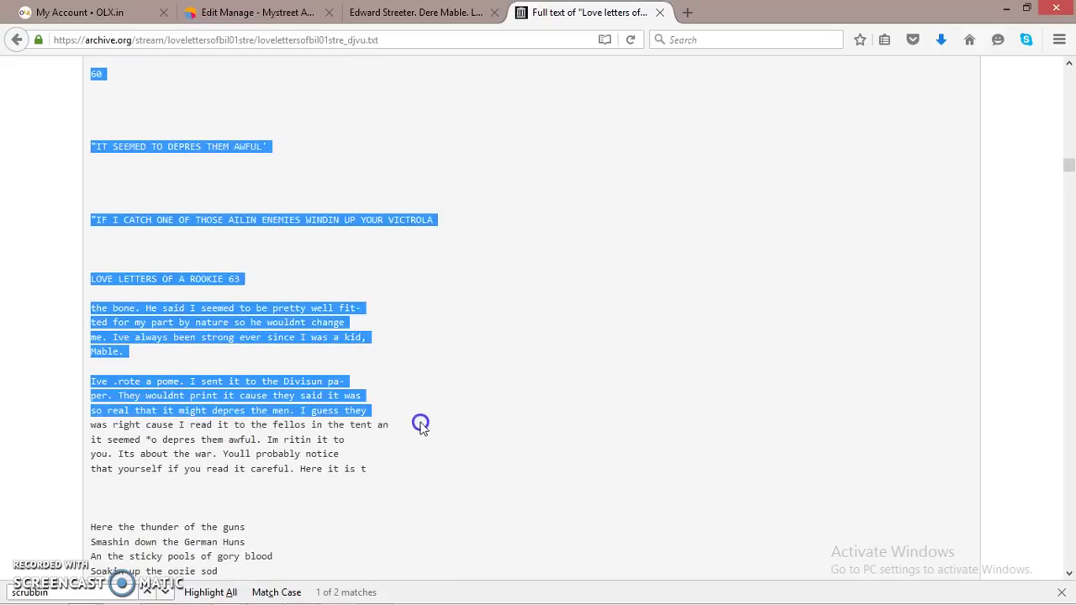
scroll(397, 395, "down", 2)
scroll(396, 395, "down", 3)
mouse_move(397, 395)
left_mouse_down()
mouse_move(421, 450)
mouse_move(423, 510)
left_mouse_up()
scroll(415, 480, "down", 3)
scroll(415, 480, "down", 2)
scroll(423, 495, "down", 2)
scroll(426, 501, "down", 3)
scroll(425, 502, "down", 2)
scroll(425, 504, "down", 3)
scroll(423, 509, "down", 2)
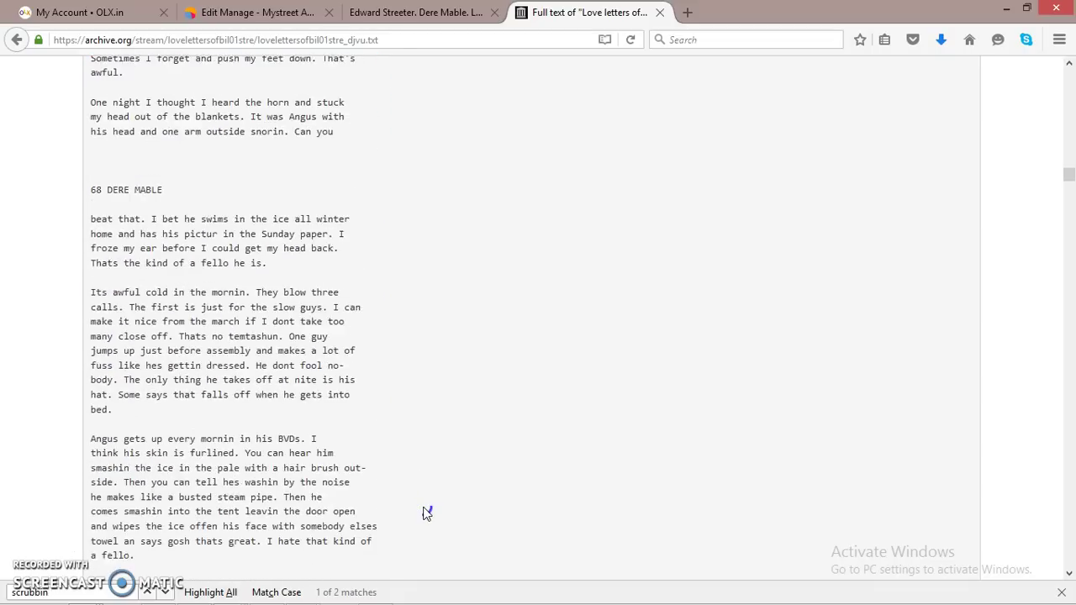
scroll(427, 513, "down", 8)
scroll(427, 526, "down", 9)
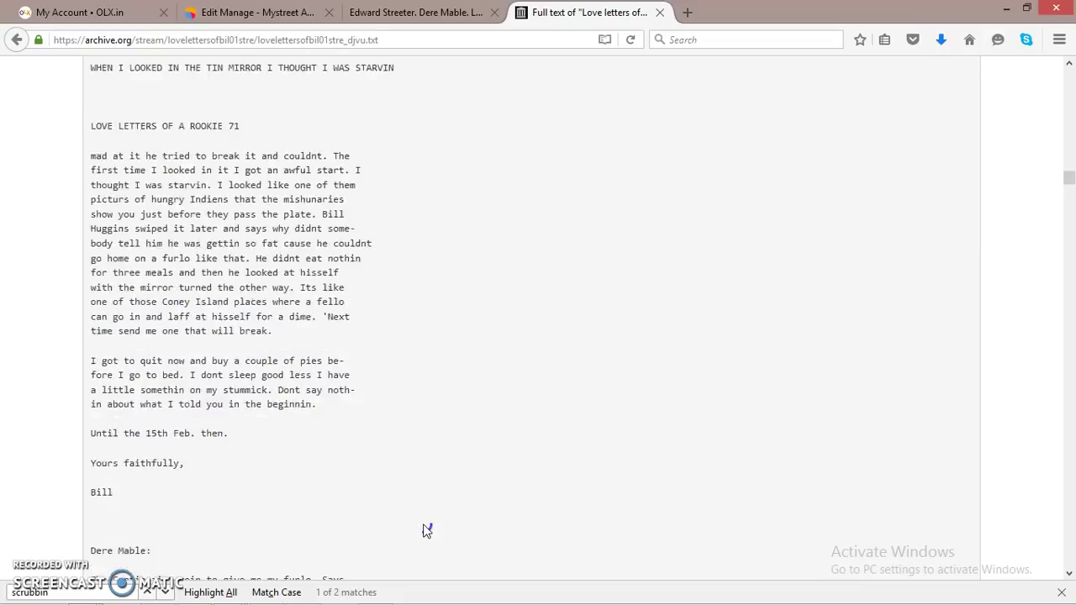
scroll(427, 529, "down", 5)
scroll(427, 529, "down", 3)
scroll(427, 529, "down", 7)
Extend the selection past 'he found out' and 'up something' to end at 'And when you get'
left_click(377, 513, "shift")
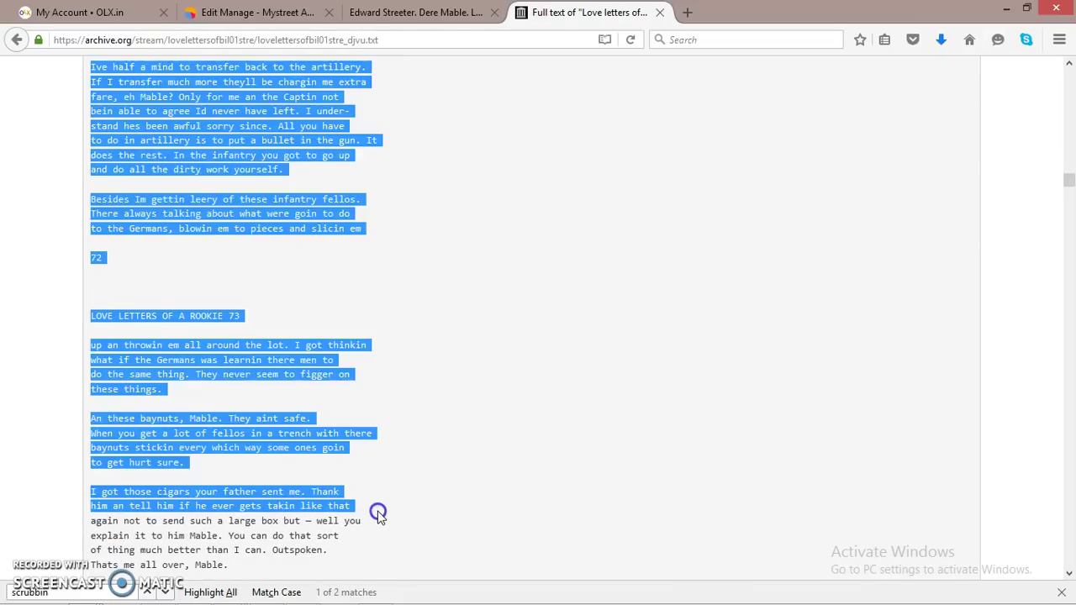
scroll(377, 514, "down", 6)
scroll(377, 514, "down", 6)
scroll(376, 514, "down", 5)
scroll(376, 514, "down", 6)
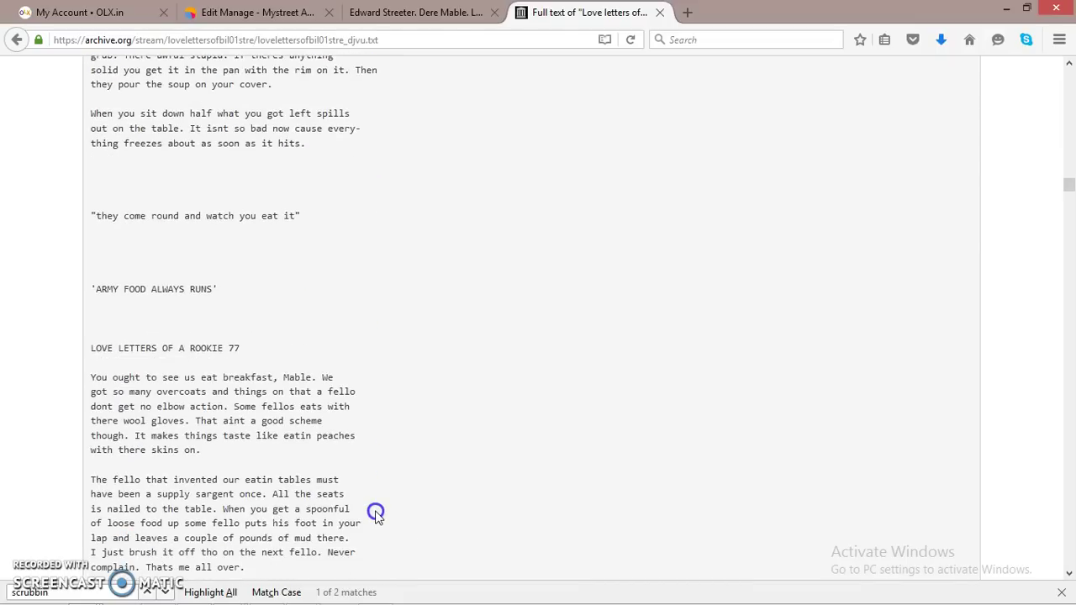
scroll(375, 514, "down", 8)
left_click(375, 511, "shift")
scroll(375, 511, "down", 2)
scroll(353, 508, "down", 10)
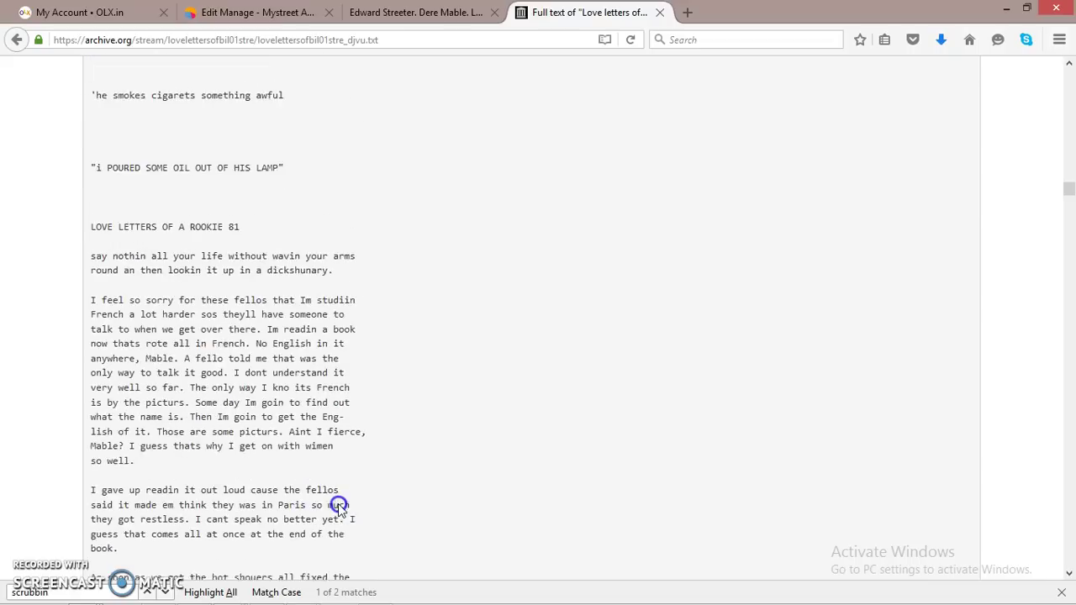
scroll(338, 507, "down", 8)
left_click(336, 502, "shift")
scroll(336, 502, "down", 10)
scroll(337, 503, "down", 2)
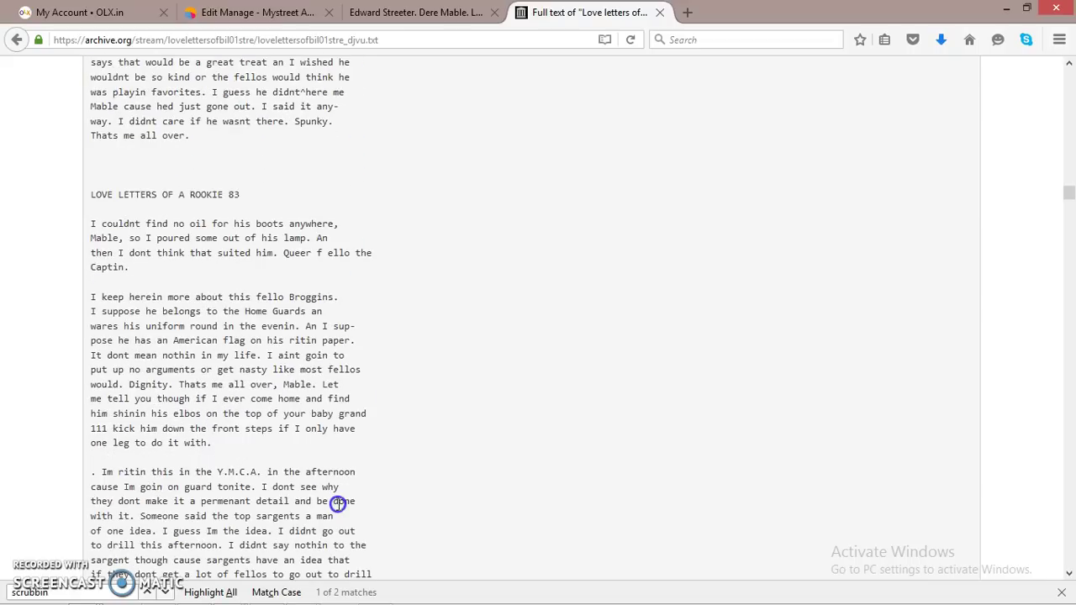
scroll(337, 502, "down", 8)
scroll(337, 504, "down", 8)
left_click(339, 496, "shift")
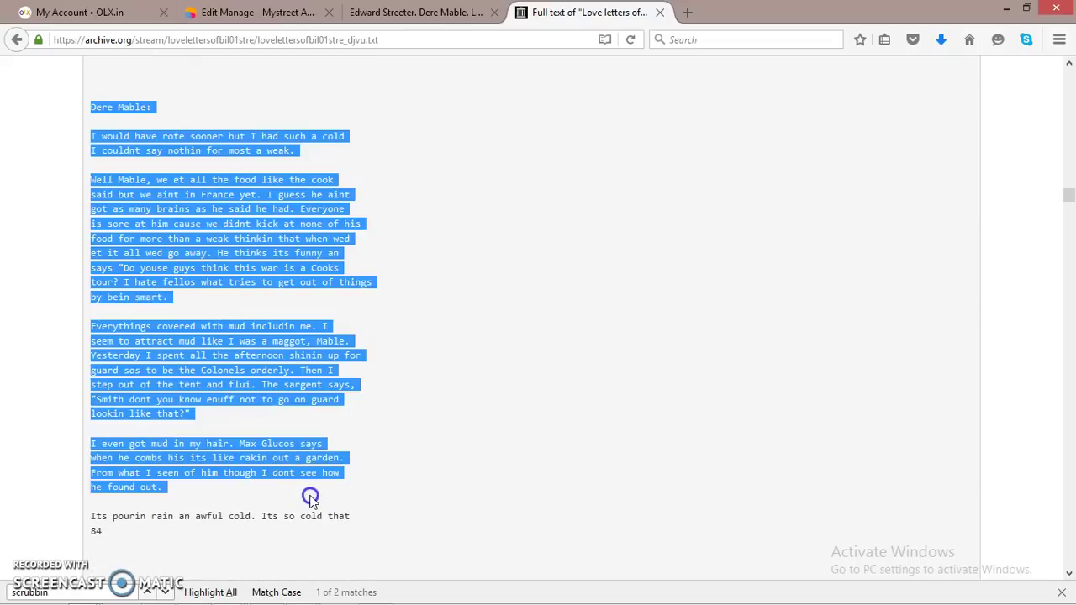
scroll(310, 497, "down", 6)
scroll(310, 497, "down", 6)
scroll(310, 495, "down", 4)
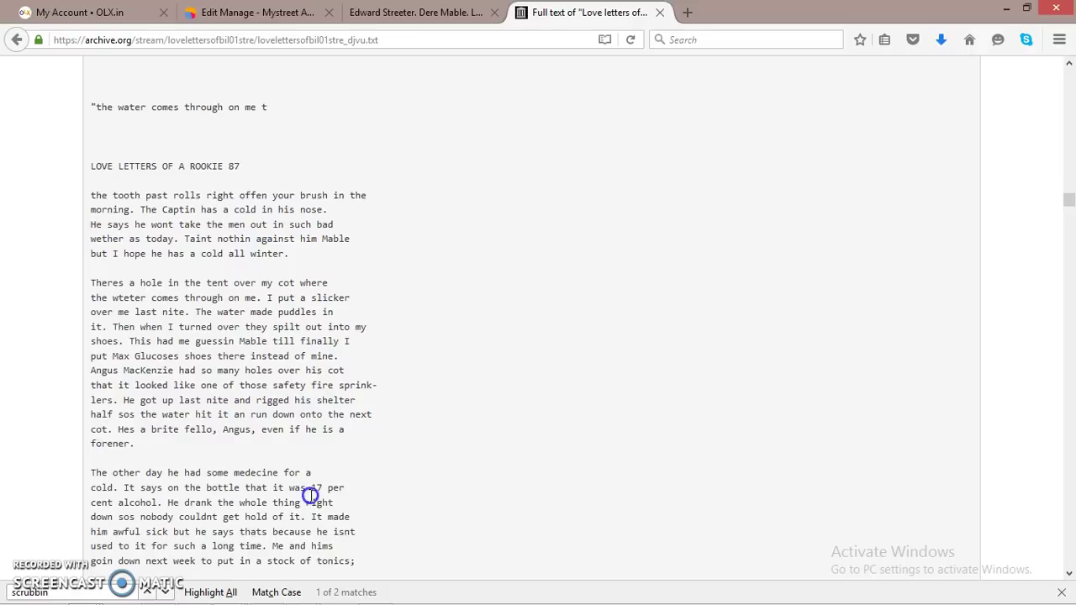
scroll(311, 496, "down", 6)
left_click(304, 485, "shift")
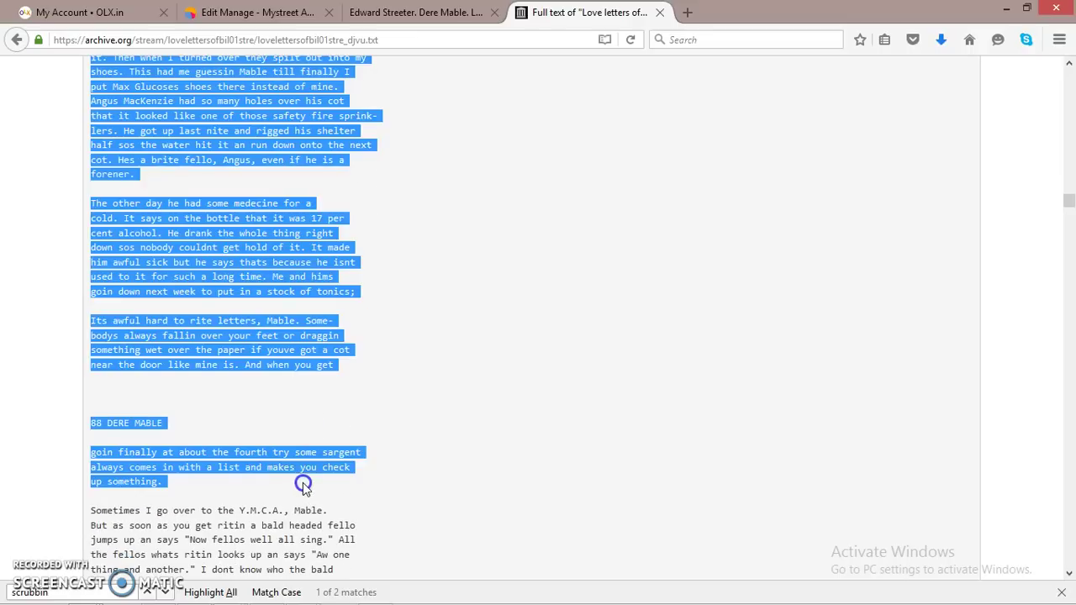
left_click(300, 449, "shift")
left_click(307, 389, "shift")
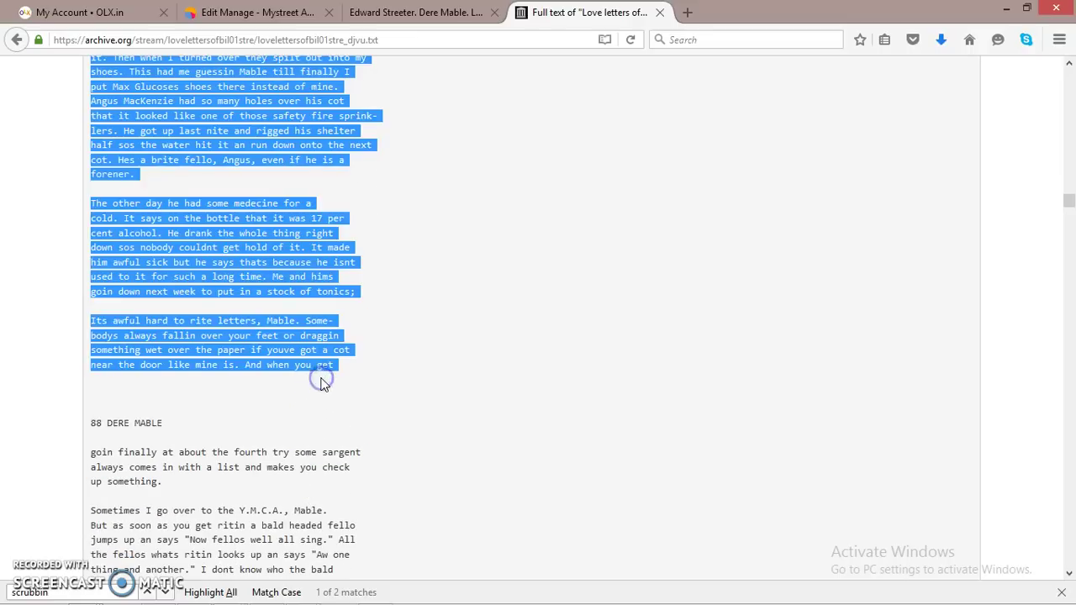
Replace the Notepad text with the passage copied from the archive book
right_click(254, 263)
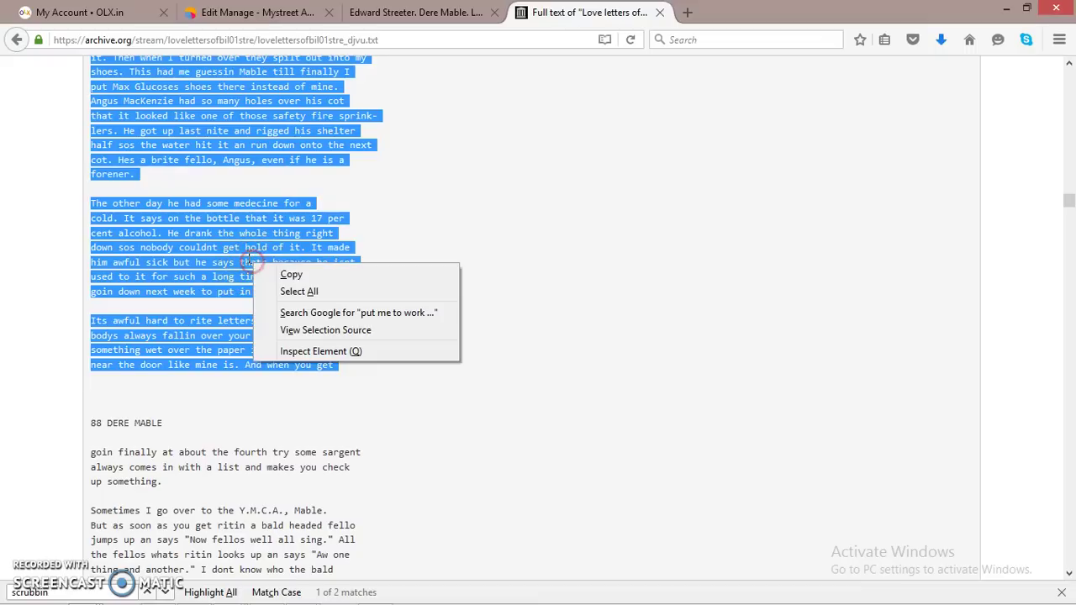
left_click(292, 274)
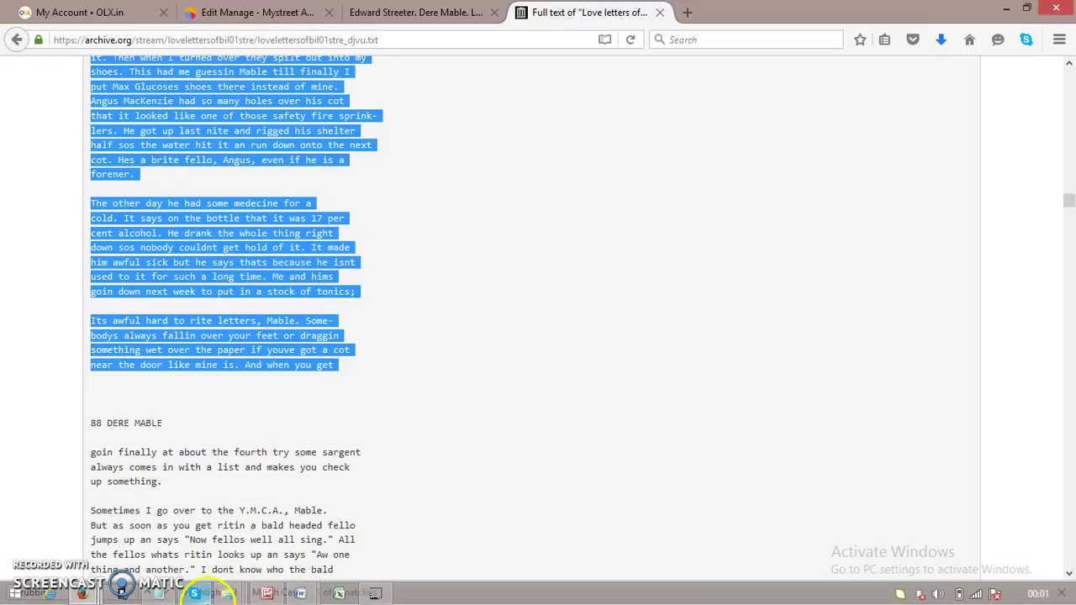
left_click(208, 593)
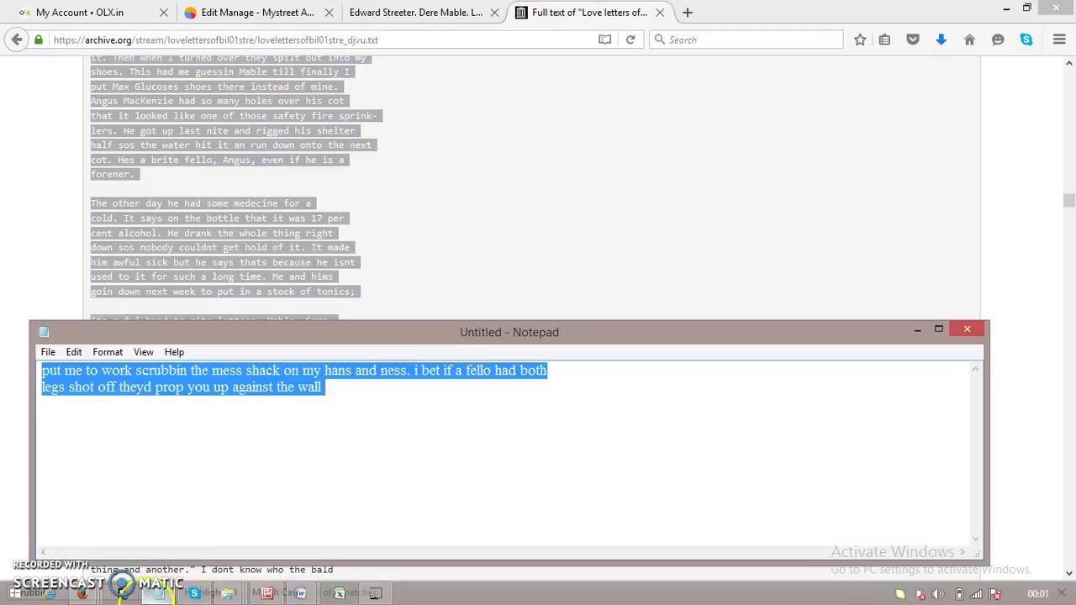
key("Delete")
right_click(205, 455)
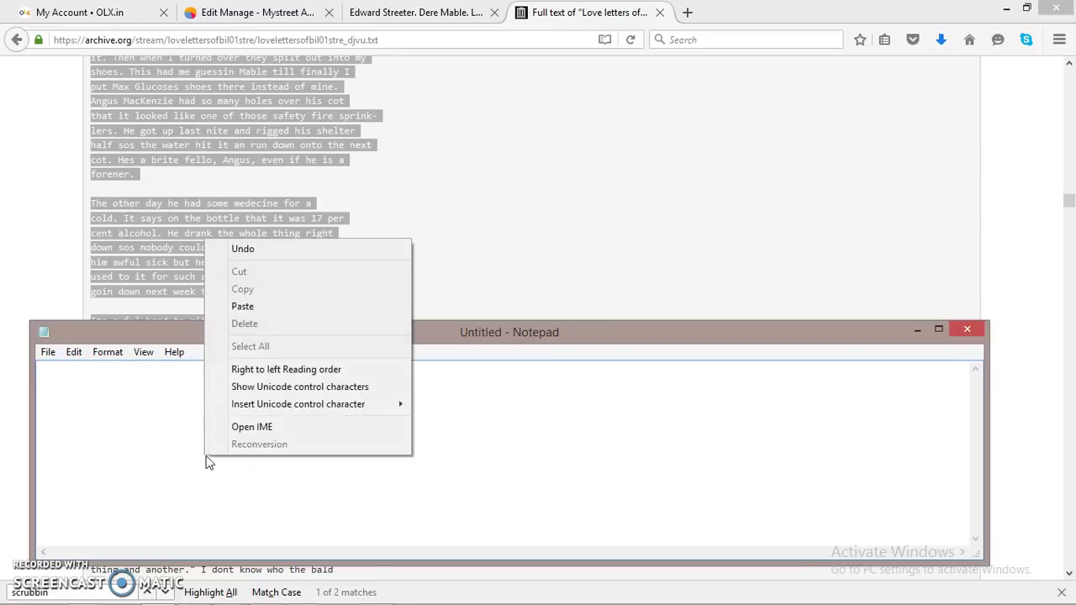
left_click(242, 308)
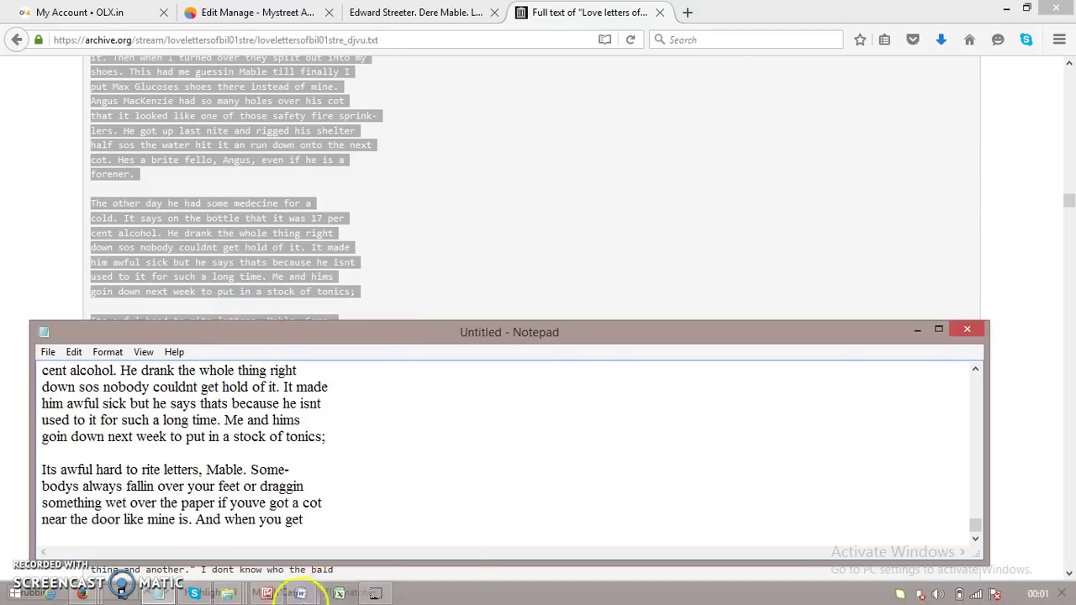
Show the letter image and scroll the pasted text back up toward its beginning
left_click(290, 594)
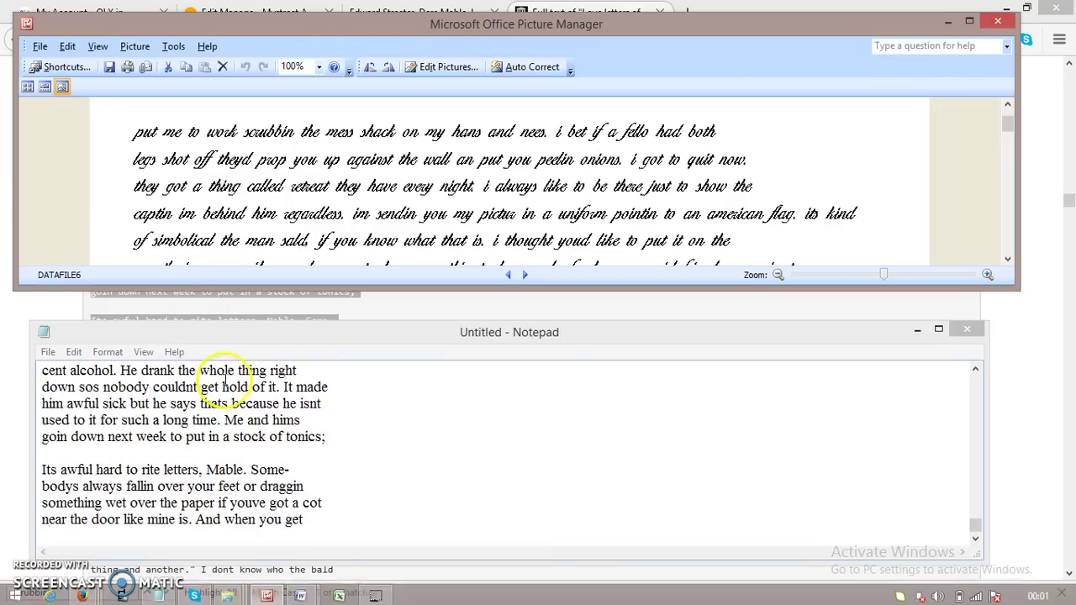
scroll(313, 406, "up", 5)
scroll(312, 420, "up", 5)
scroll(312, 434, "up", 3)
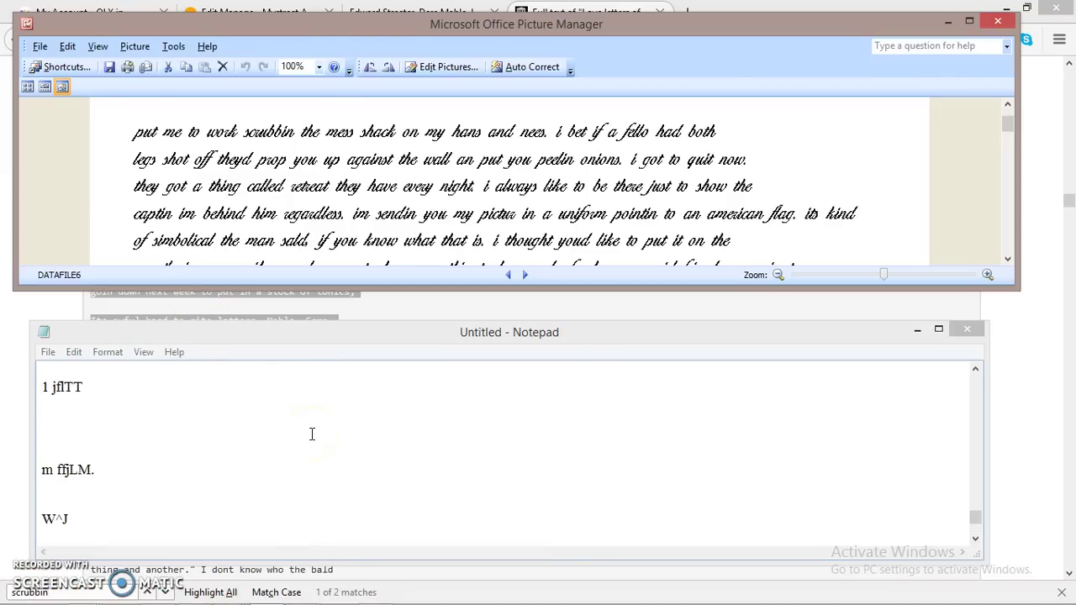
scroll(312, 433, "up", 2)
scroll(312, 434, "up", 3)
scroll(311, 434, "up", 3)
scroll(312, 434, "up", 3)
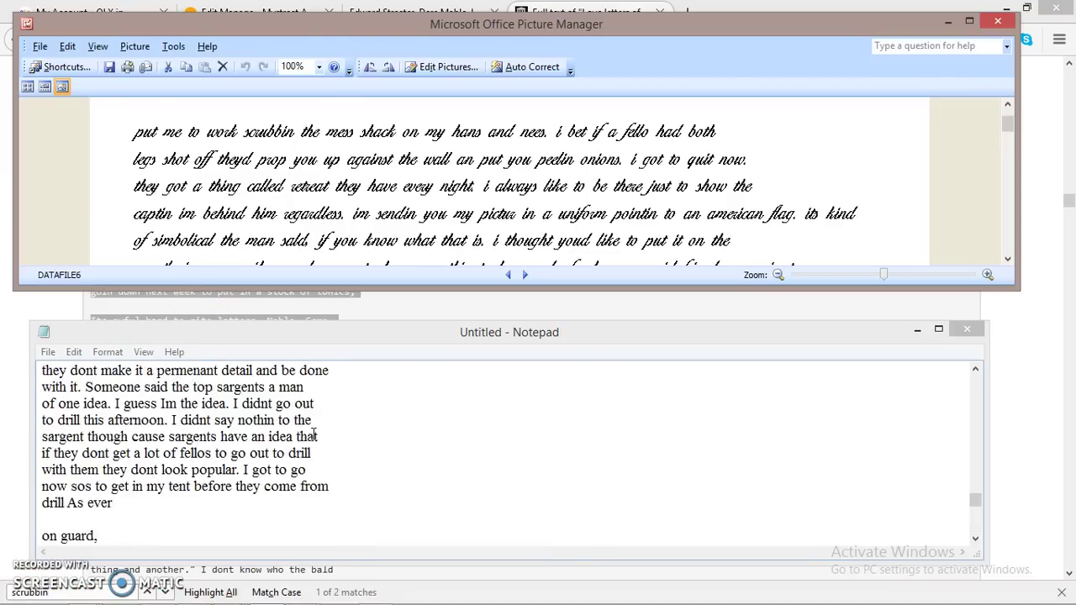
scroll(313, 434, "up", 3)
scroll(313, 434, "up", 3)
scroll(313, 433, "up", 3)
scroll(312, 434, "up", 3)
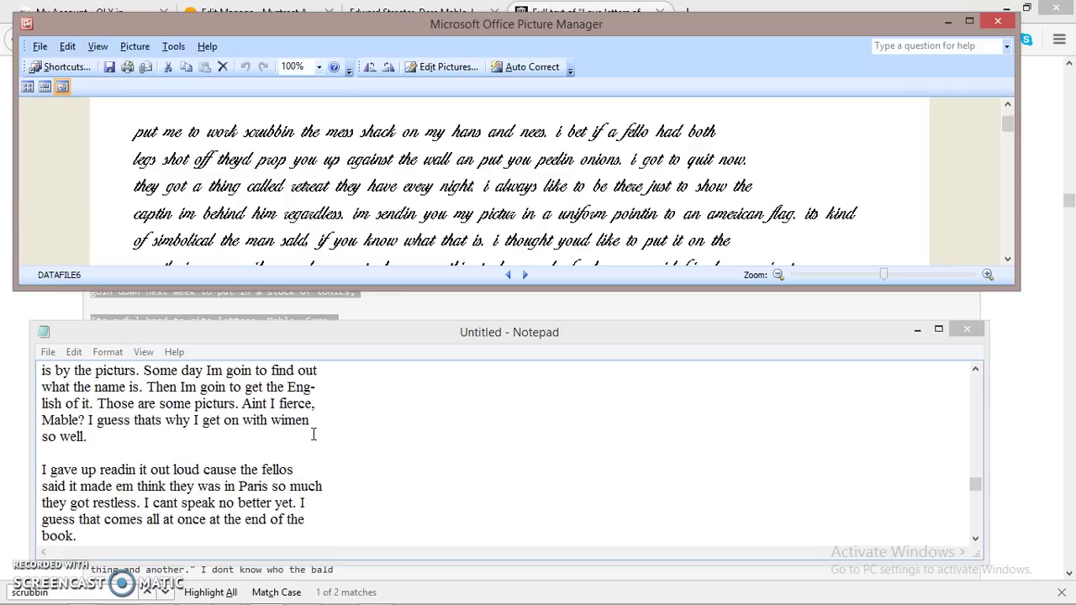
scroll(312, 434, "up", 3)
scroll(313, 434, "up", 3)
scroll(312, 433, "up", 3)
scroll(313, 434, "up", 3)
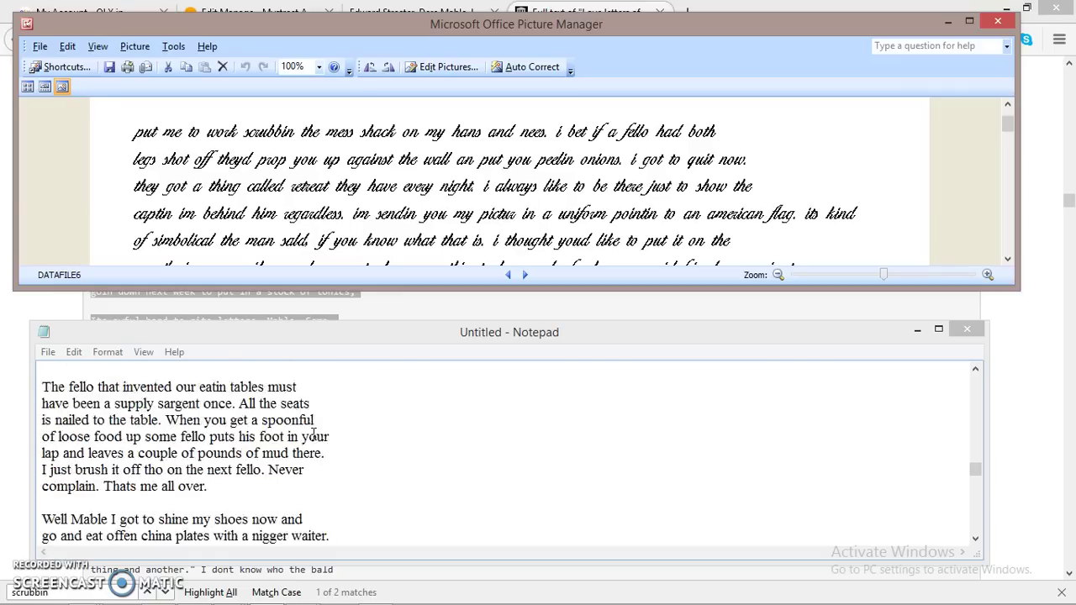
scroll(313, 433, "up", 3)
scroll(313, 434, "up", 3)
scroll(313, 434, "up", 3)
scroll(313, 434, "up", 3)
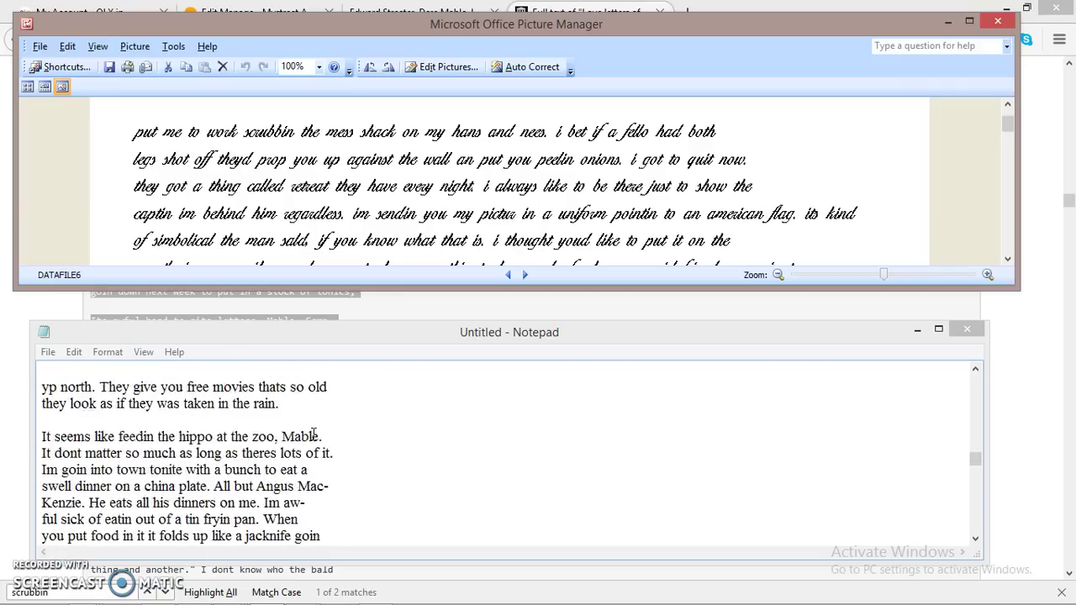
scroll(313, 434, "up", 3)
scroll(313, 433, "up", 3)
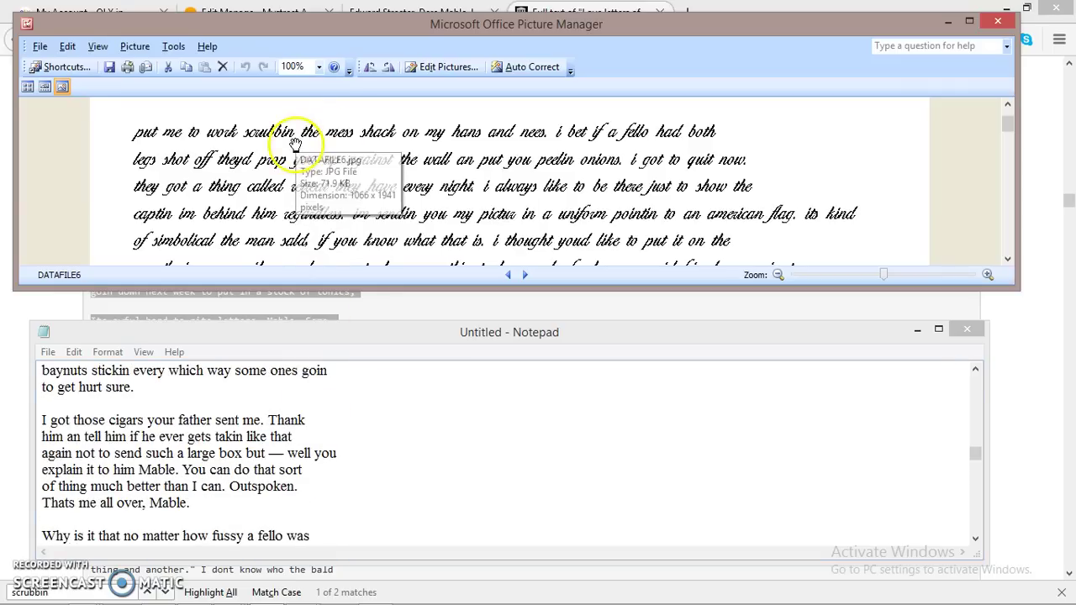
scroll(312, 336, "up", 3)
scroll(305, 384, "up", 3)
scroll(305, 386, "up", 3)
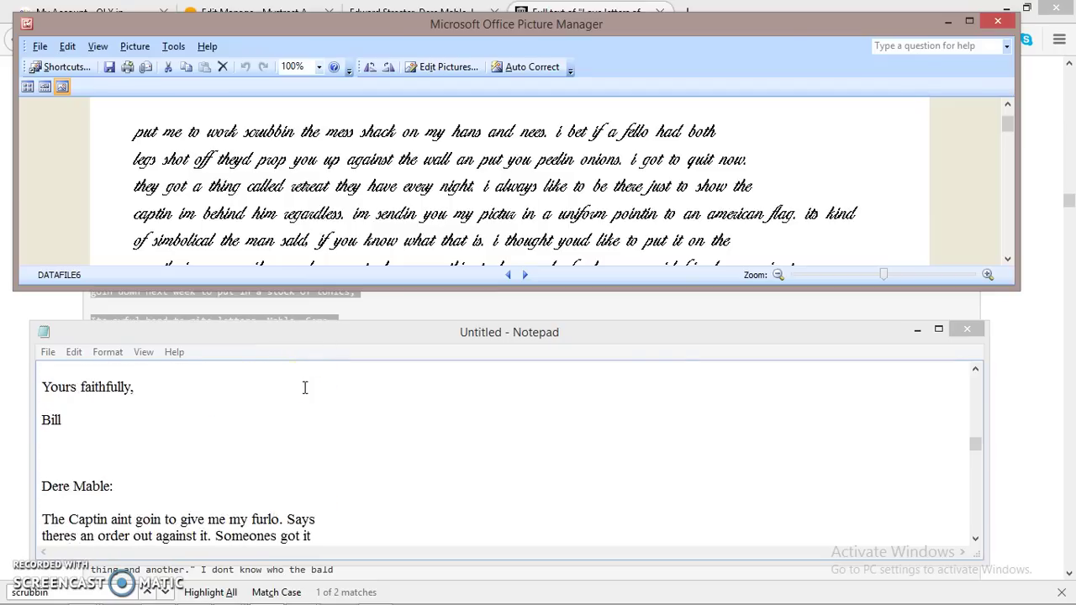
scroll(305, 387, "up", 1)
Join the 'put me to work scrubbin' and 'i bet' lines onto the first line, lowercasing 'I bet'
left_click_drag(975, 446, 973, 383)
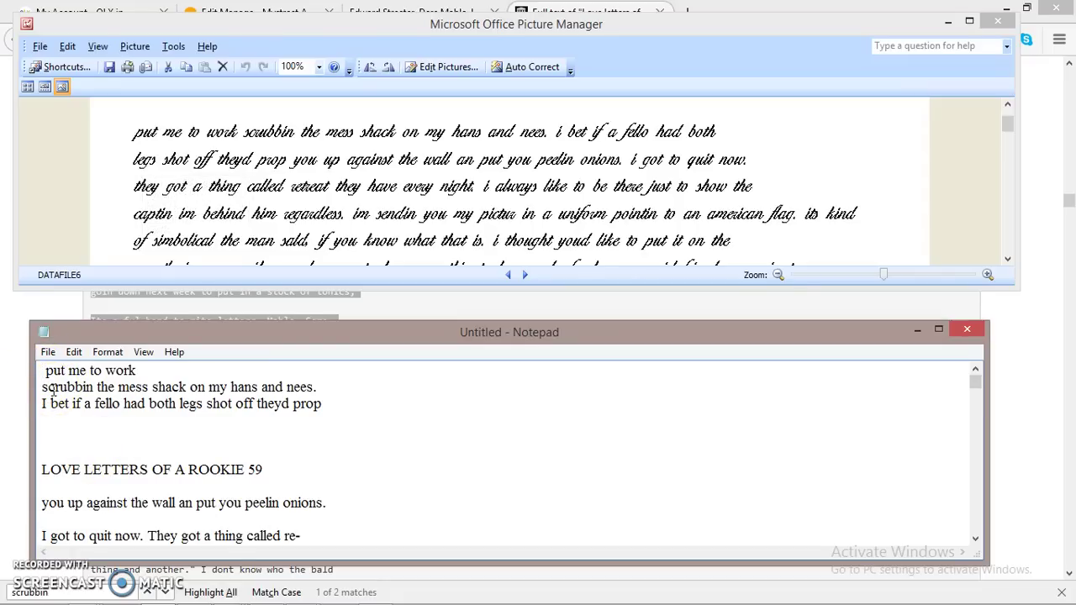
key("BackSpace")
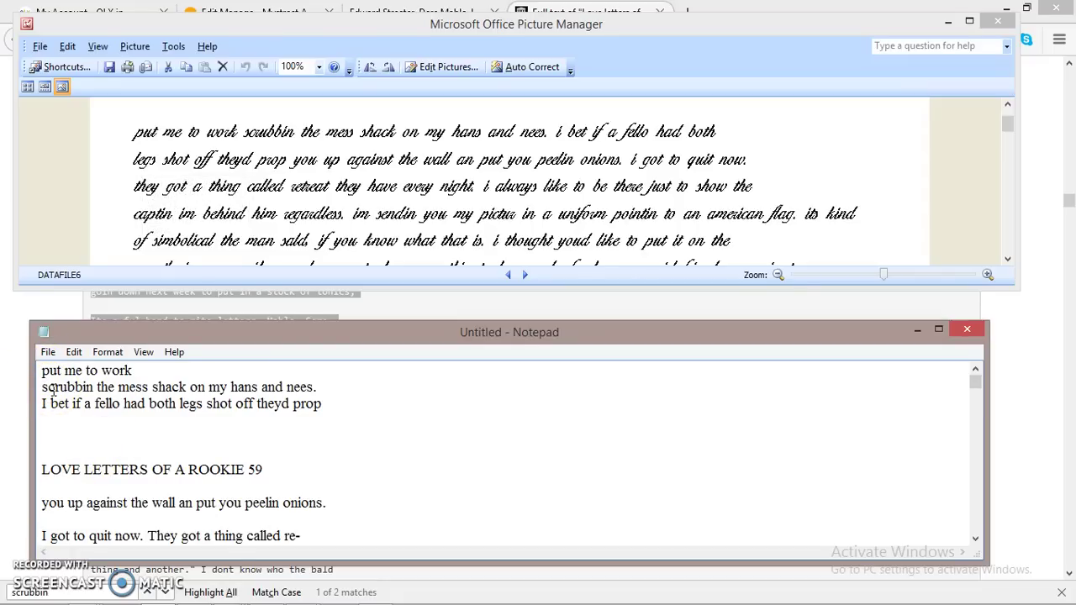
key("Down")
key("Down")
key("Down")
key("Down")
key("Down")
key("Down")
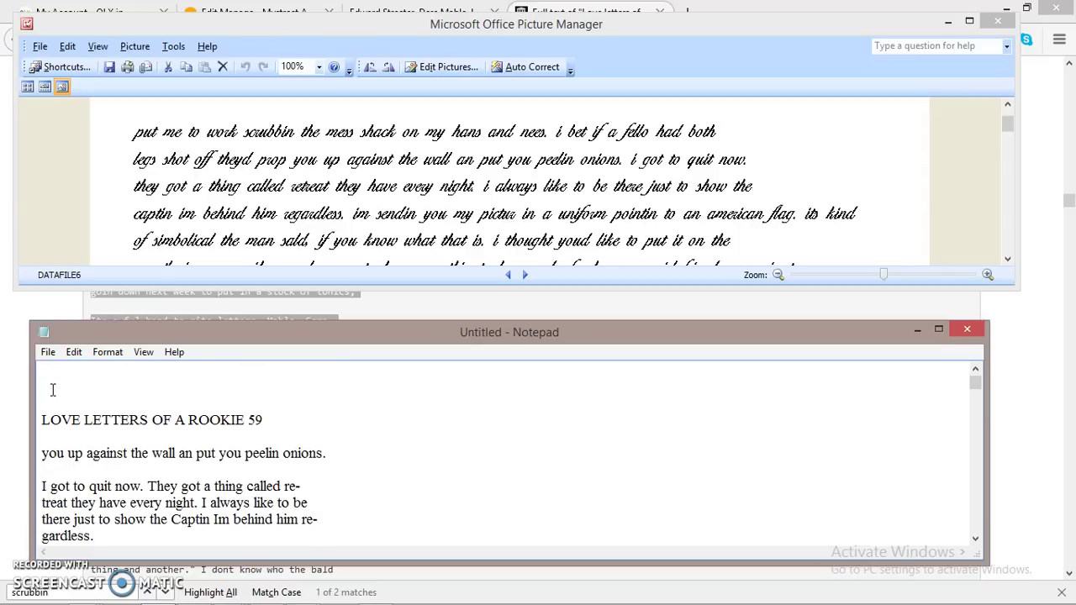
key("Up")
key("Up")
key("Up")
key("Up")
key("Up")
key("Up")
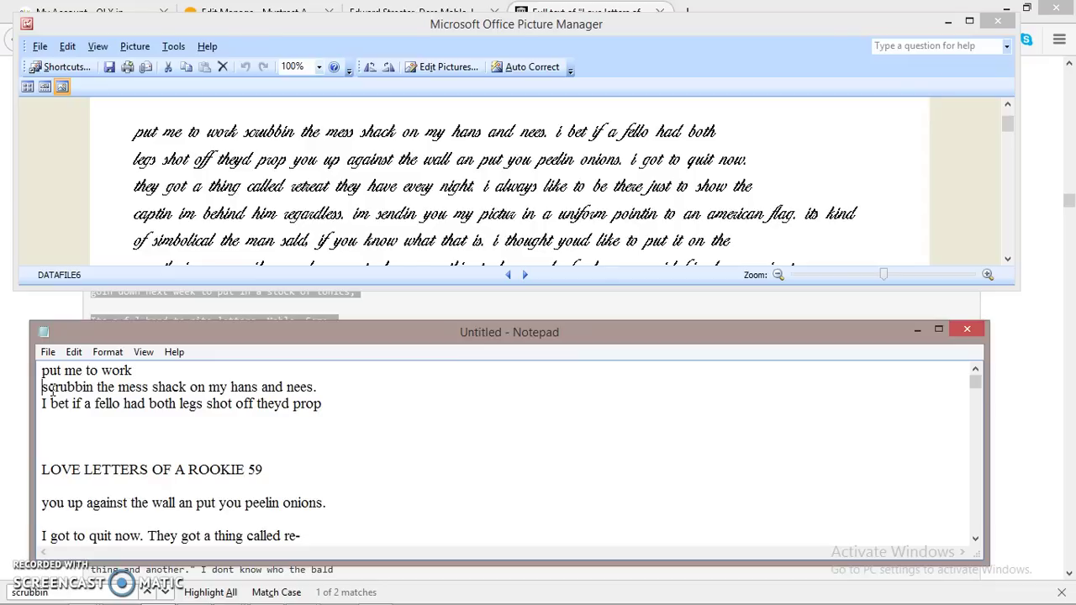
key("Delete")
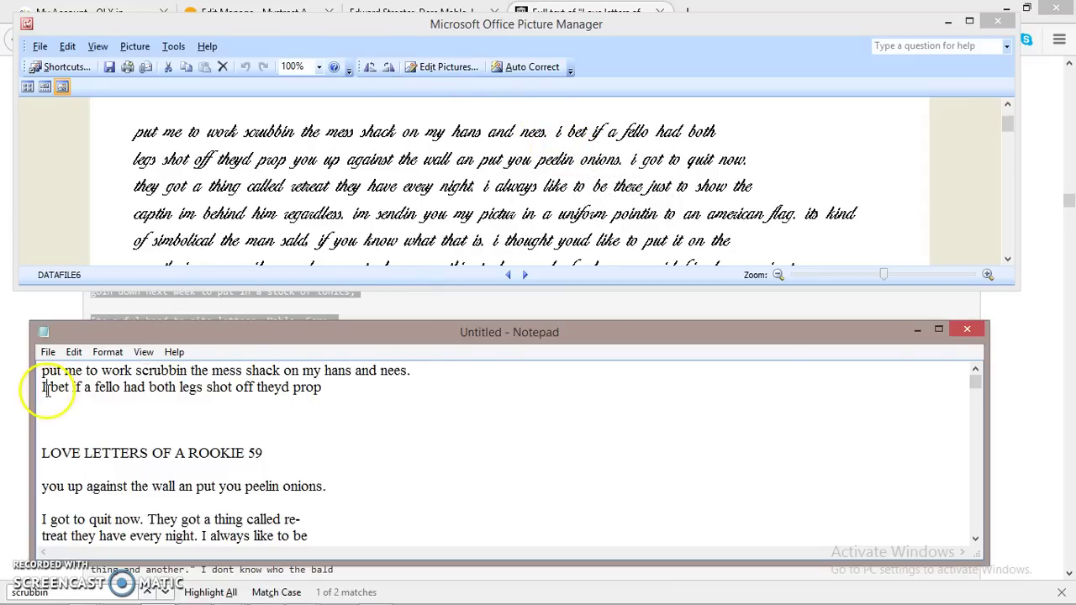
key("BackSpace")
type("i")
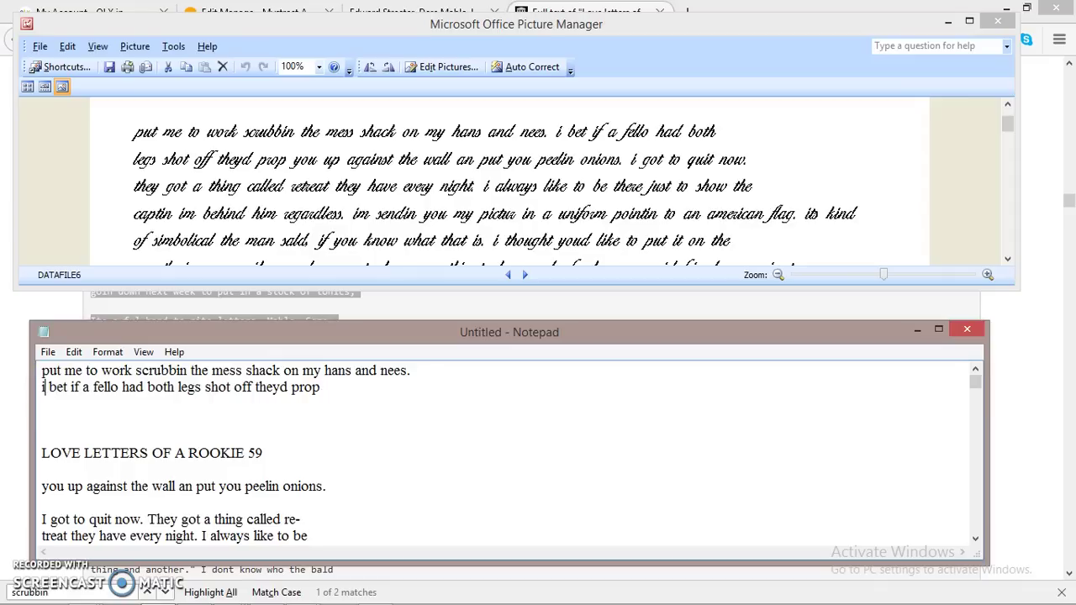
key("BackSpace")
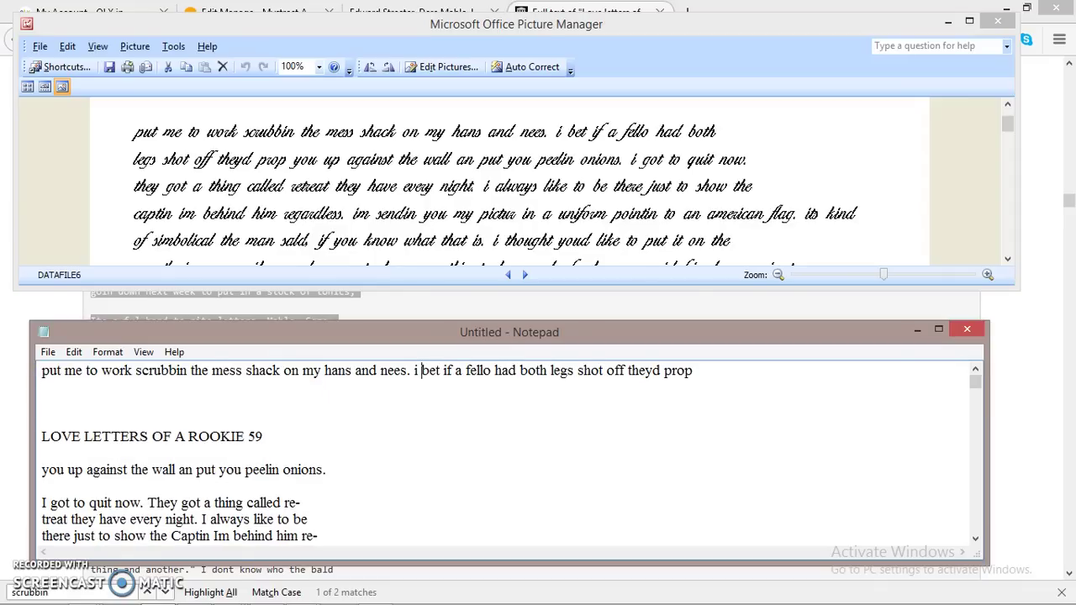
Start the second line at 'legs shot off theyd prop'
key("Right")
key("Right")
key("Right")
key("Right")
key("Right")
key("Right")
key("Left")
key("Left")
key("BackSpace")
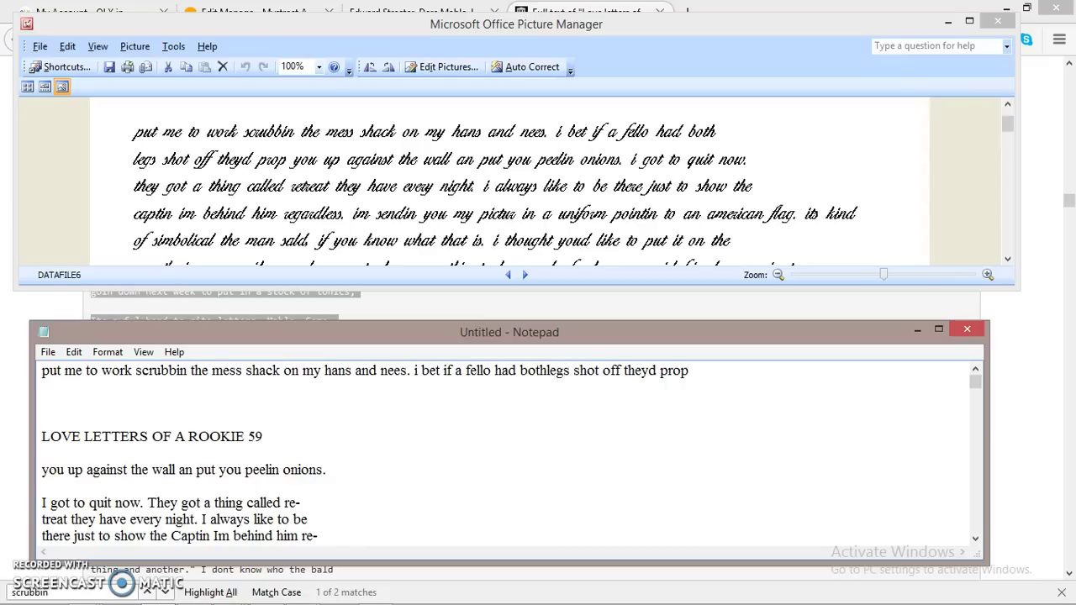
key("Return")
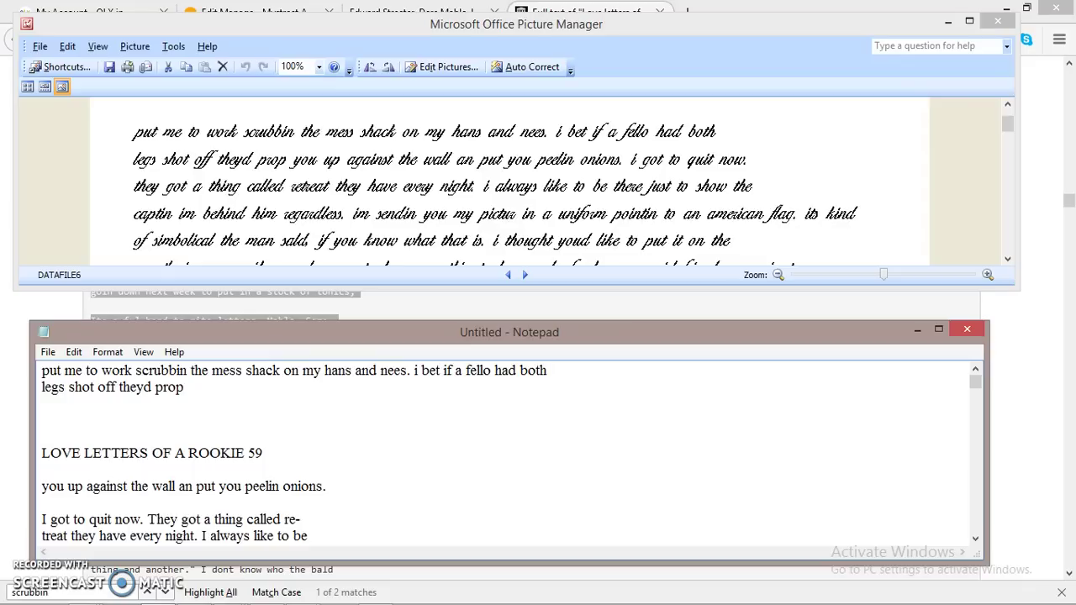
Delete the 'LOVE LETTERS OF A ROOKIE 59' heading and join 'you up against the wall' onto line two
key("Right")
key("Right")
key("Right")
key("Right")
key("Right")
key("Right")
key("Right")
key("Down")
key("Down")
key("Down")
key("ctrl+Right")
key("Down")
key("Down")
key("Right")
key("Right")
key("Up")
key("BackSpace")
key("BackSpace")
key("BackSpace")
key("BackSpace")
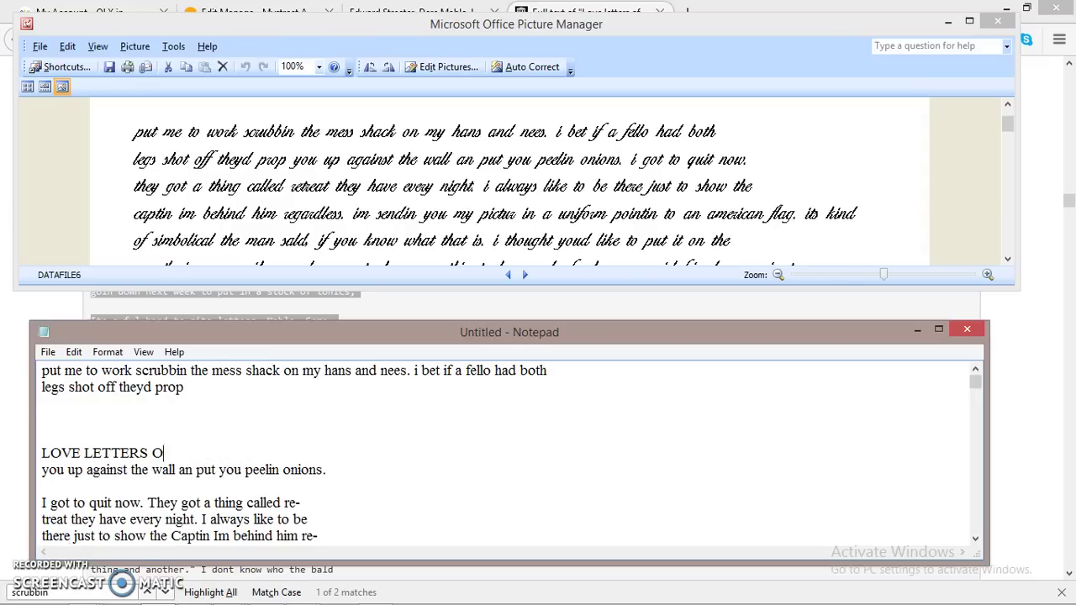
key("BackSpace")
key("BackSpace")
key("BackSpace")
key("BackSpace")
key("BackSpace")
key("BackSpace")
key("BackSpace")
key("BackSpace")
key("BackSpace")
key("BackSpace")
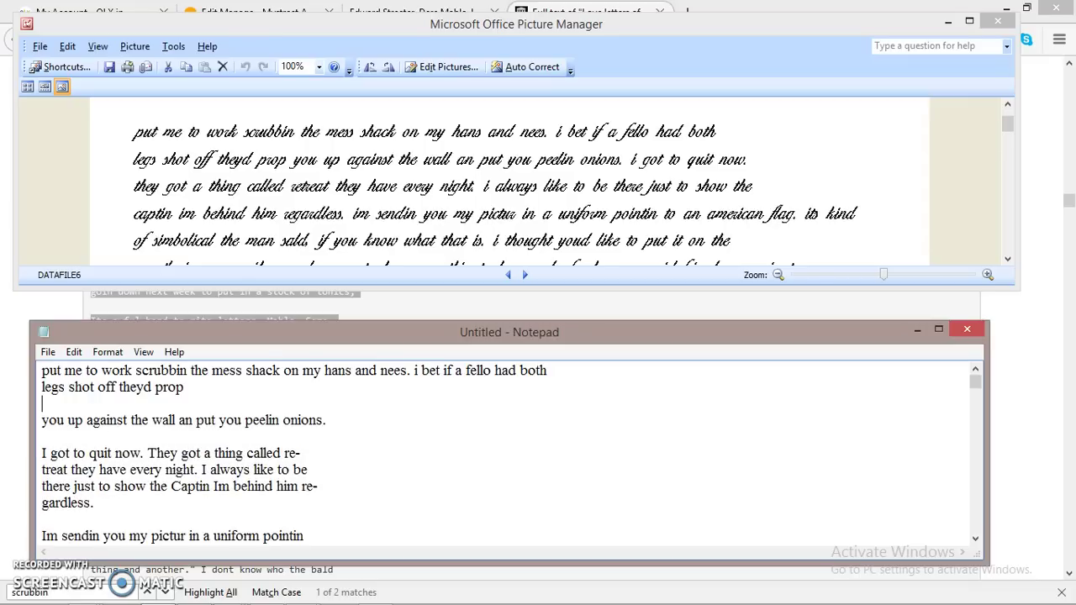
key("BackSpace")
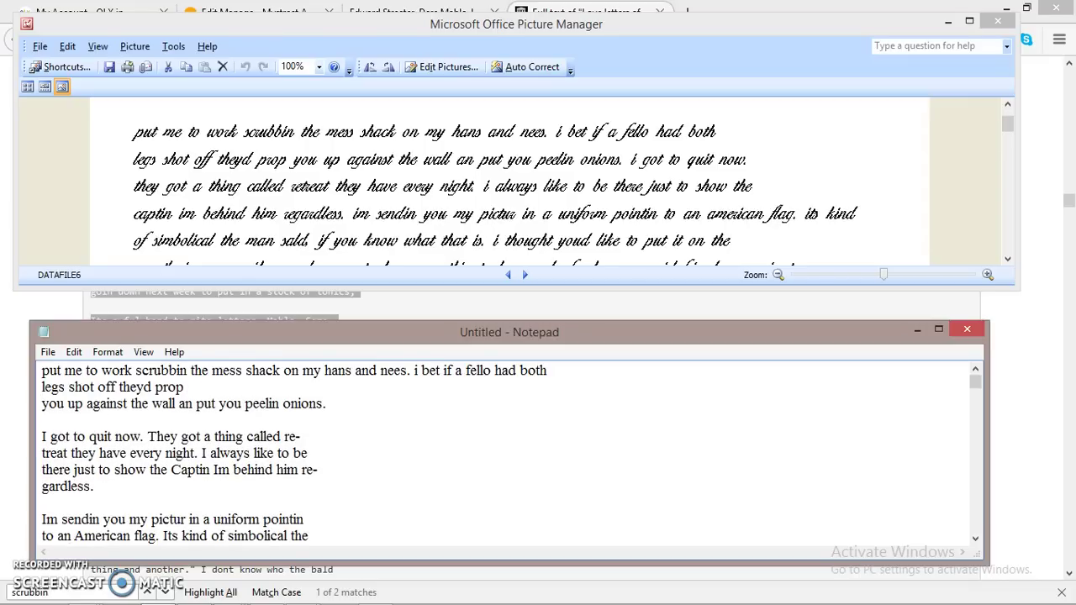
key("BackSpace")
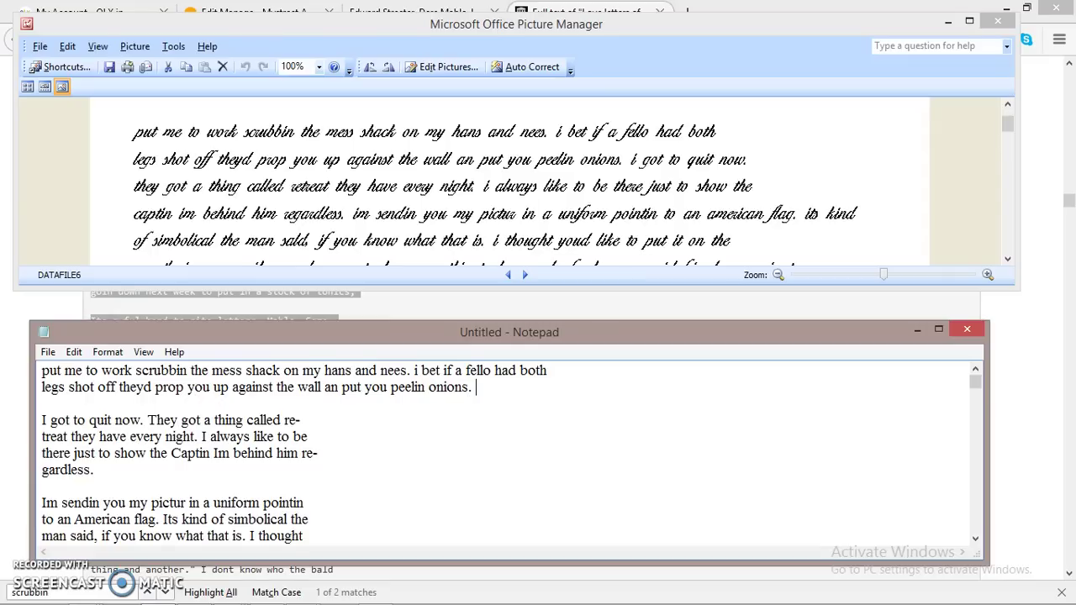
Join the 'I got to quit now' line onto line two, lowercasing the 'I' after 'onions'
key("Down")
key("BackSpace")
key("BackSpace")
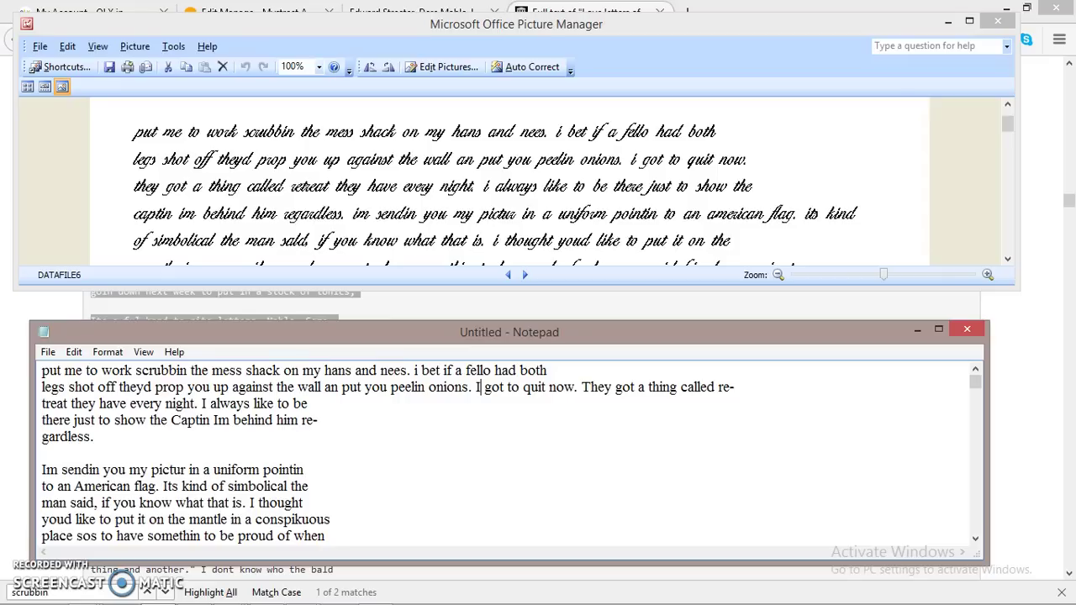
key("Delete")
type("i")
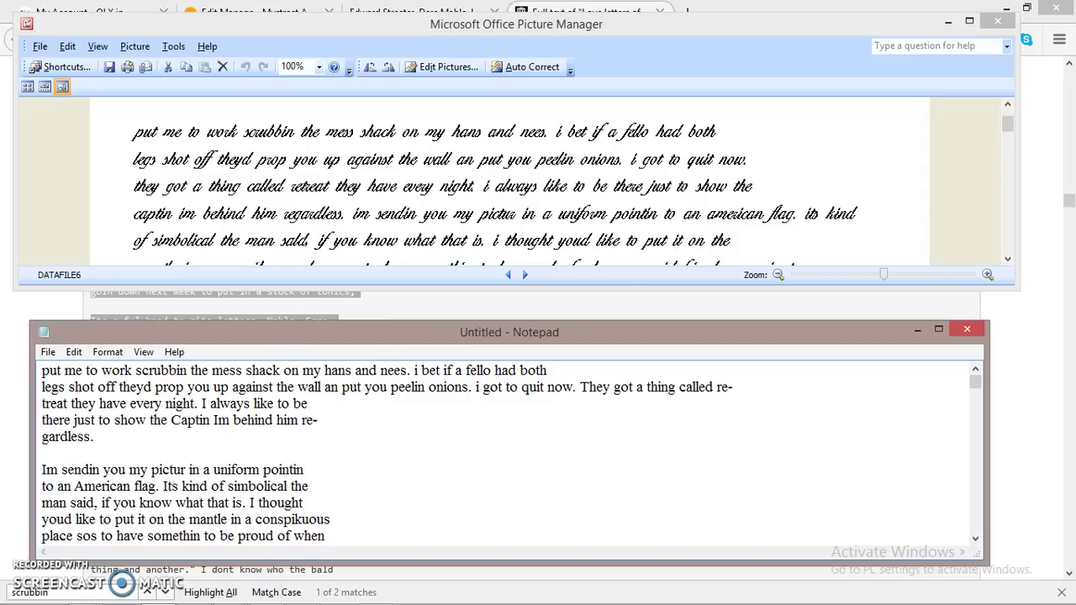
key("BackSpace")
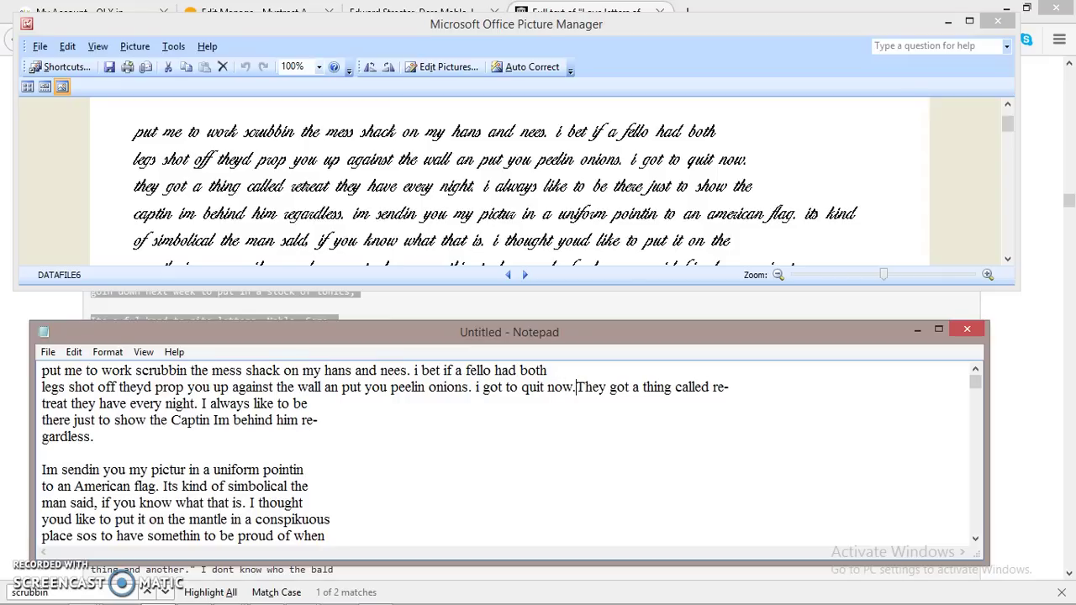
Make the third line 'they got a thing called retreat they have every night. i always like to be'
key("Return")
key("BackSpace")
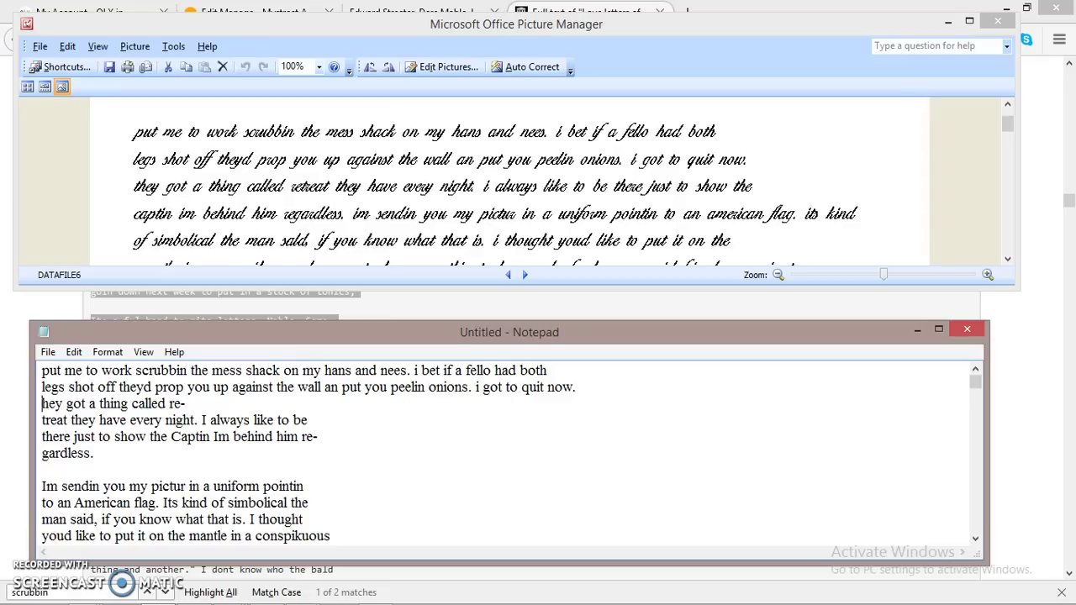
type("t")
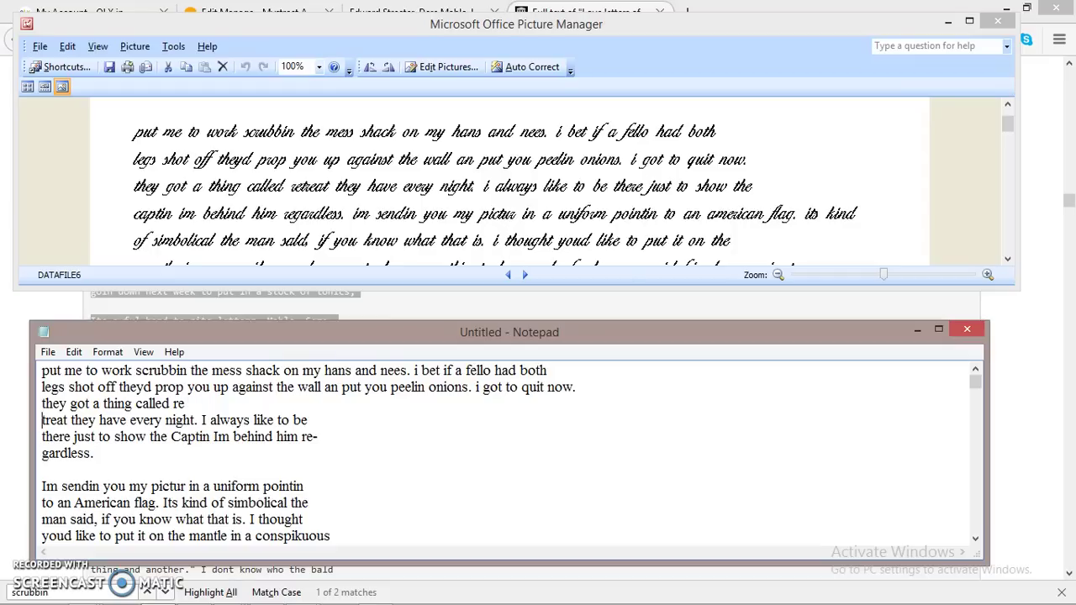
key("BackSpace")
key("BackSpace")
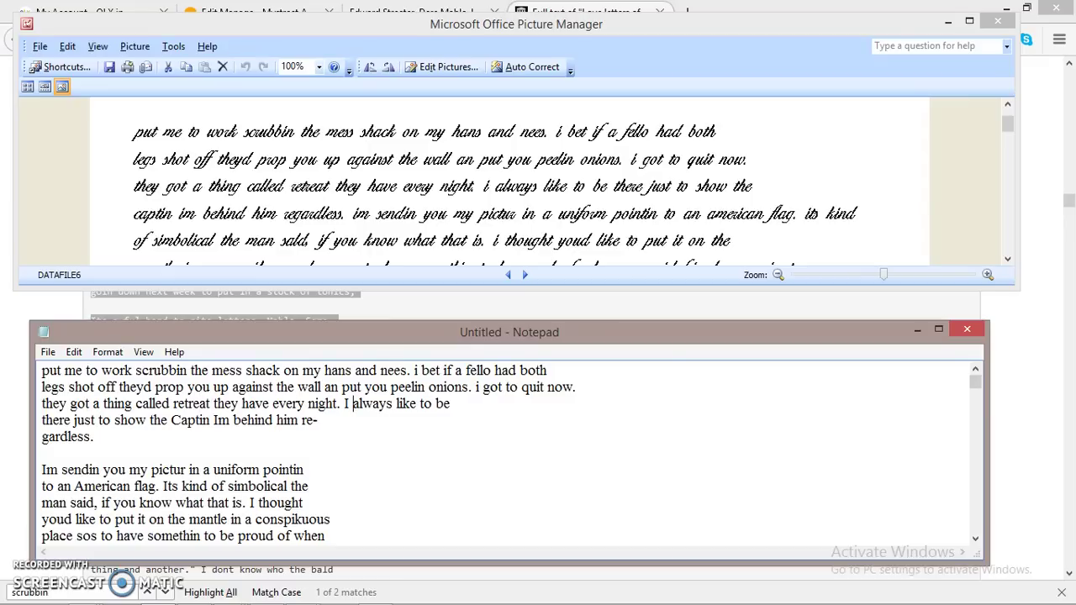
key("BackSpace")
key("BackSpace")
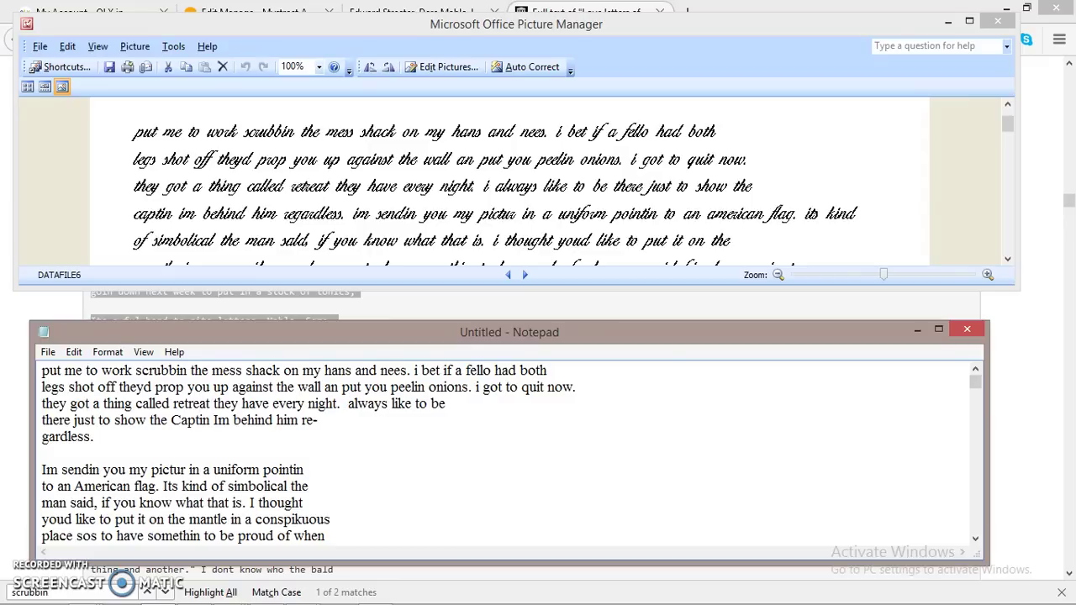
type("i")
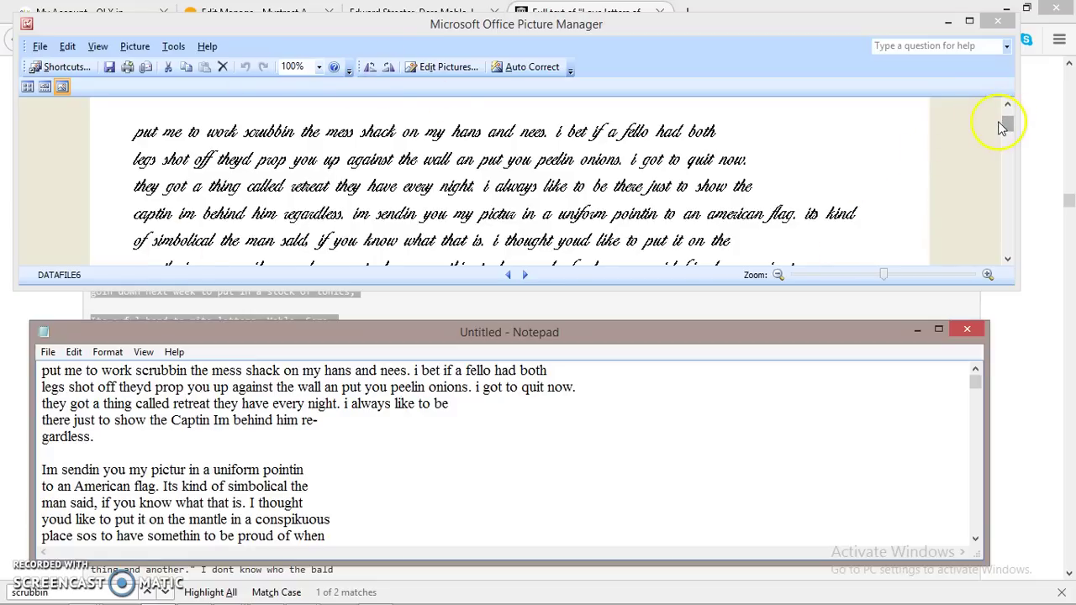
Scroll the DATAFILE6 image down to its last line, ending 'that's awful. one'
mouse_move(1000, 124)
left_mouse_down()
mouse_move(1016, 153)
mouse_move(1009, 208)
left_mouse_up()
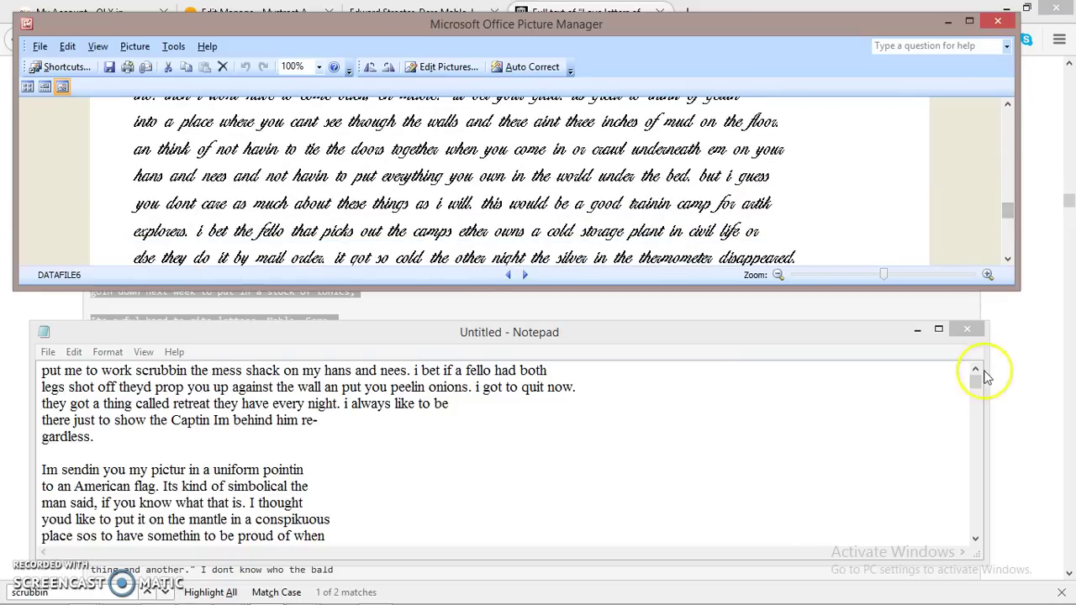
left_click_drag(976, 383, 985, 452)
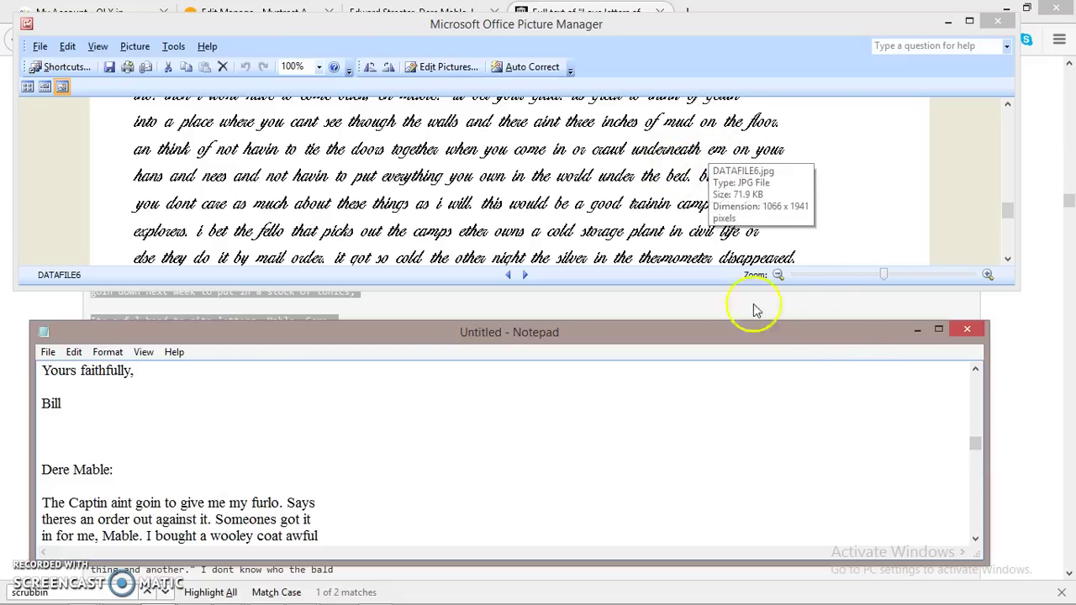
left_click(975, 371)
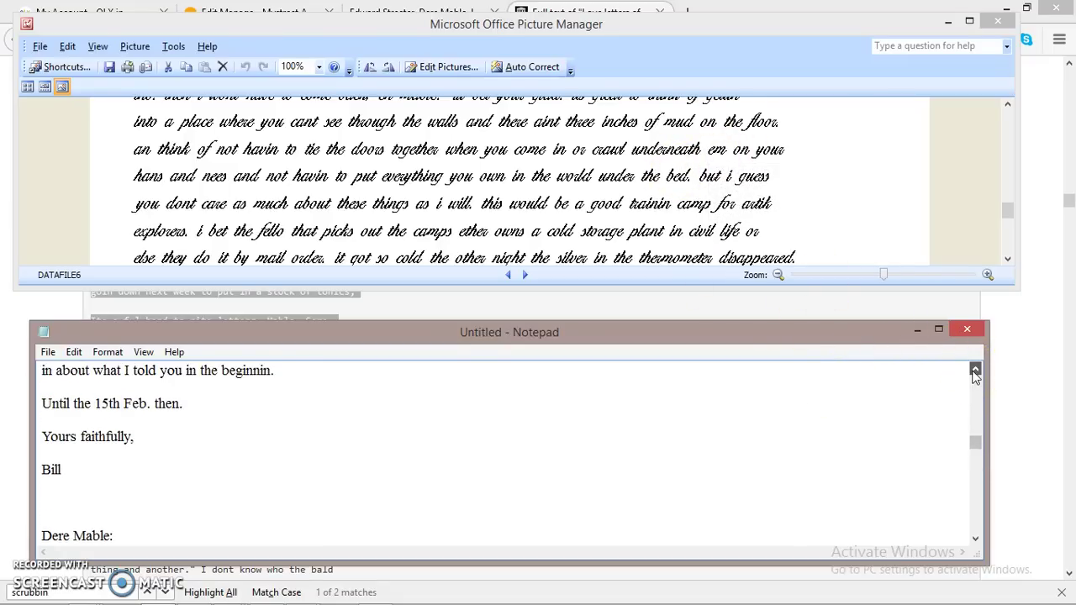
left_click(975, 371)
left_click(975, 371)
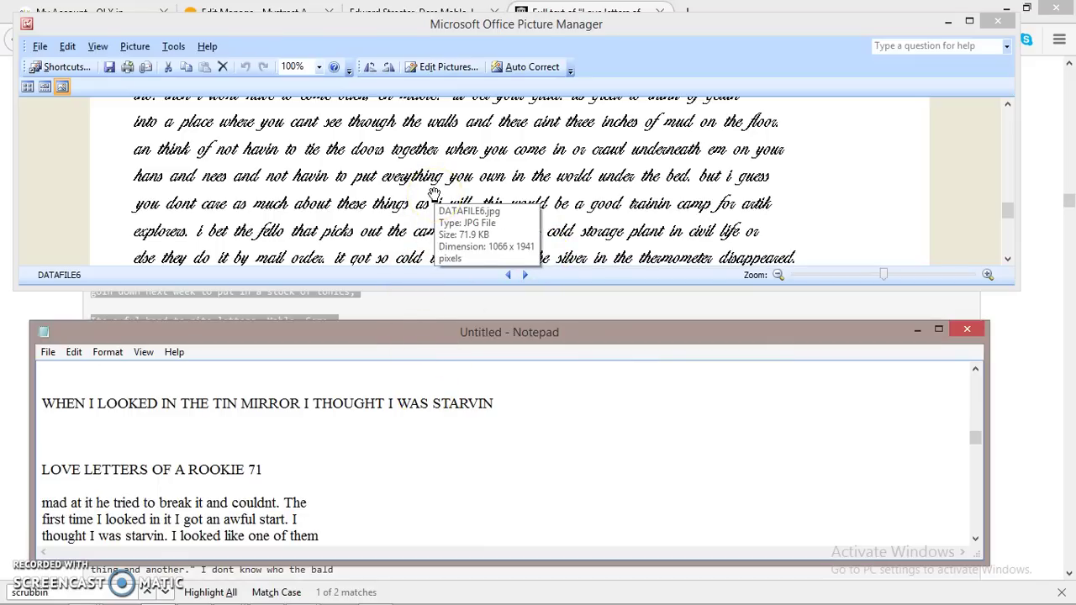
scroll(445, 387, "up", 2)
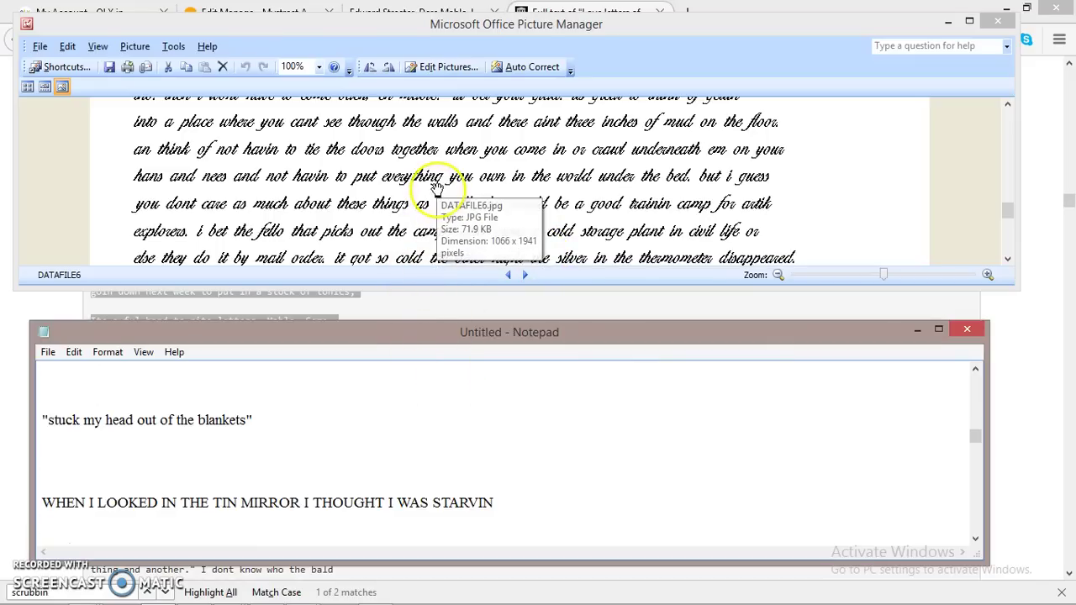
scroll(436, 187, "down", 1)
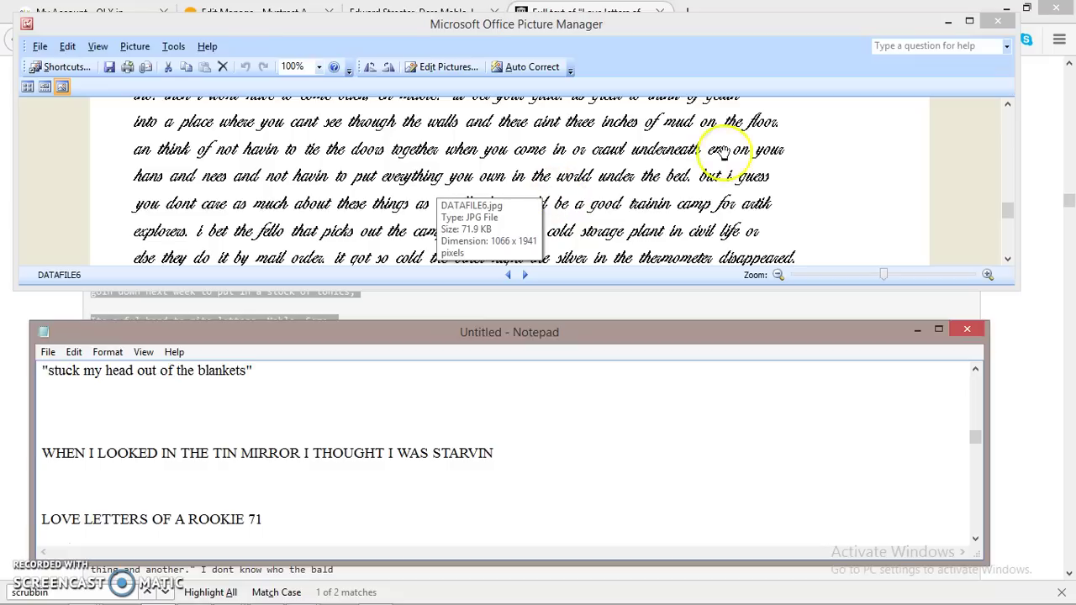
left_click_drag(1009, 215, 1012, 169)
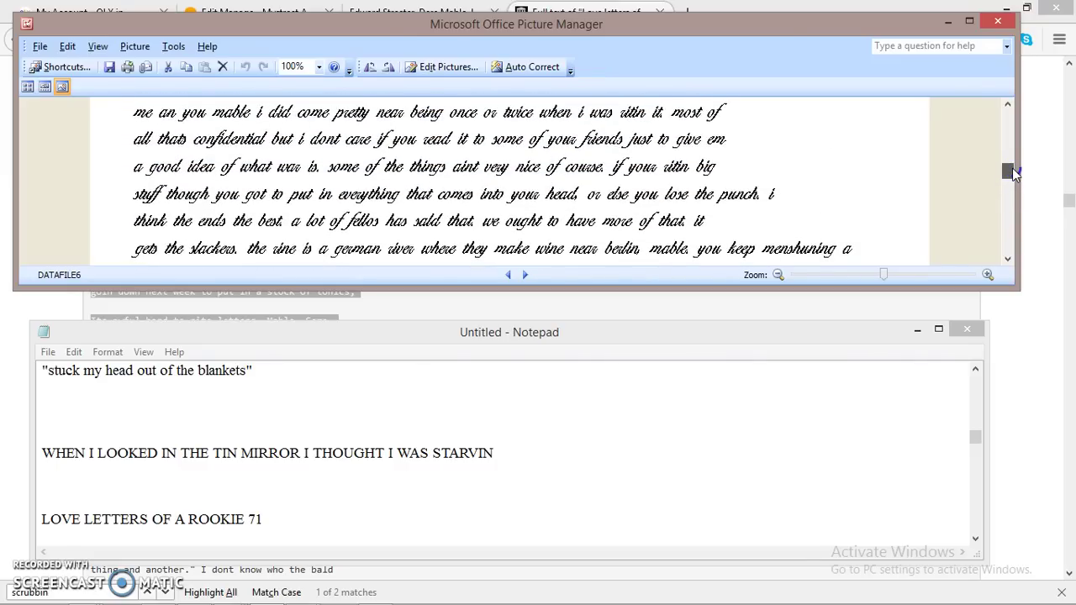
left_click_drag(1014, 171, 1015, 188)
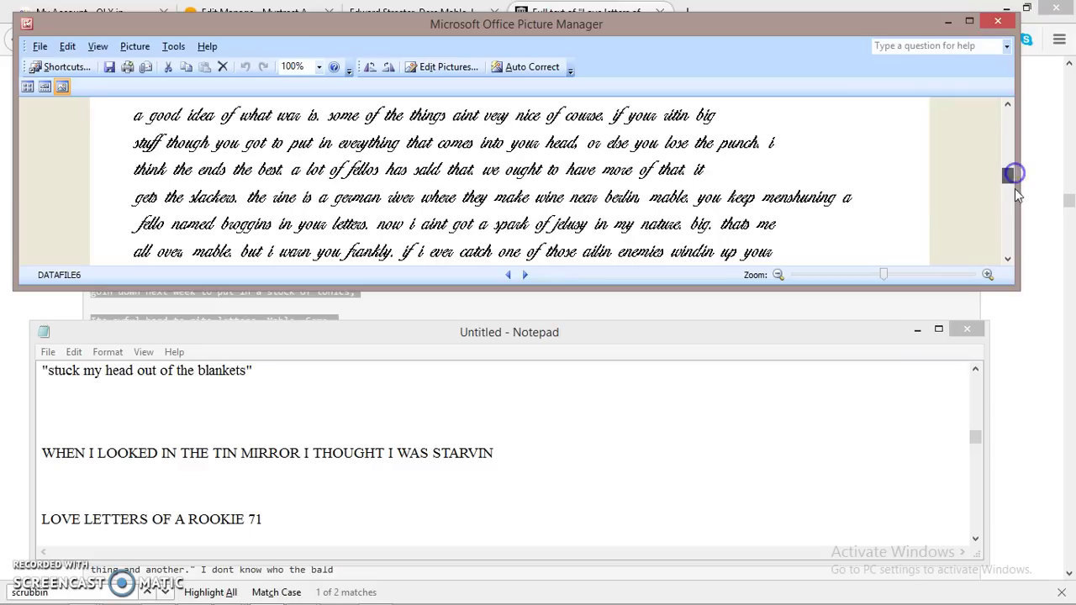
left_click(1007, 262)
left_click(1007, 261)
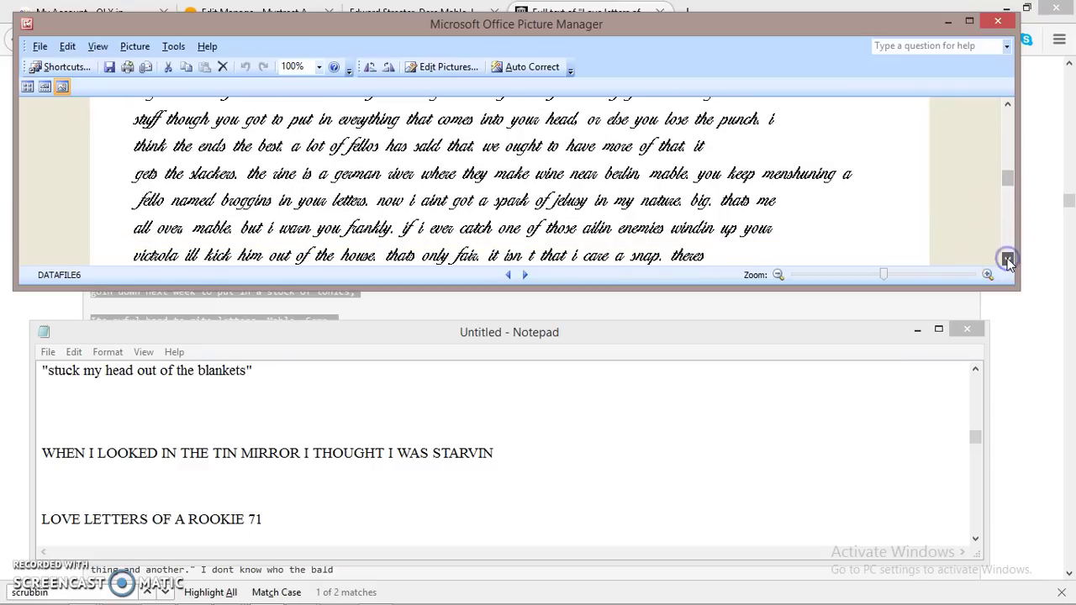
left_click(1007, 261)
left_click(1007, 262)
left_click(1007, 261)
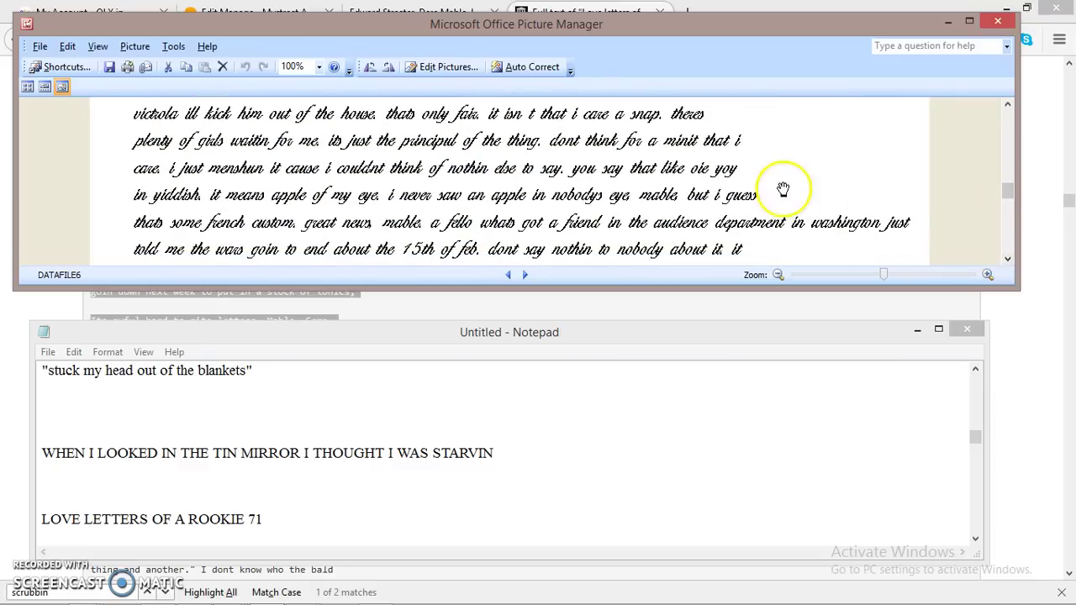
left_click(723, 177)
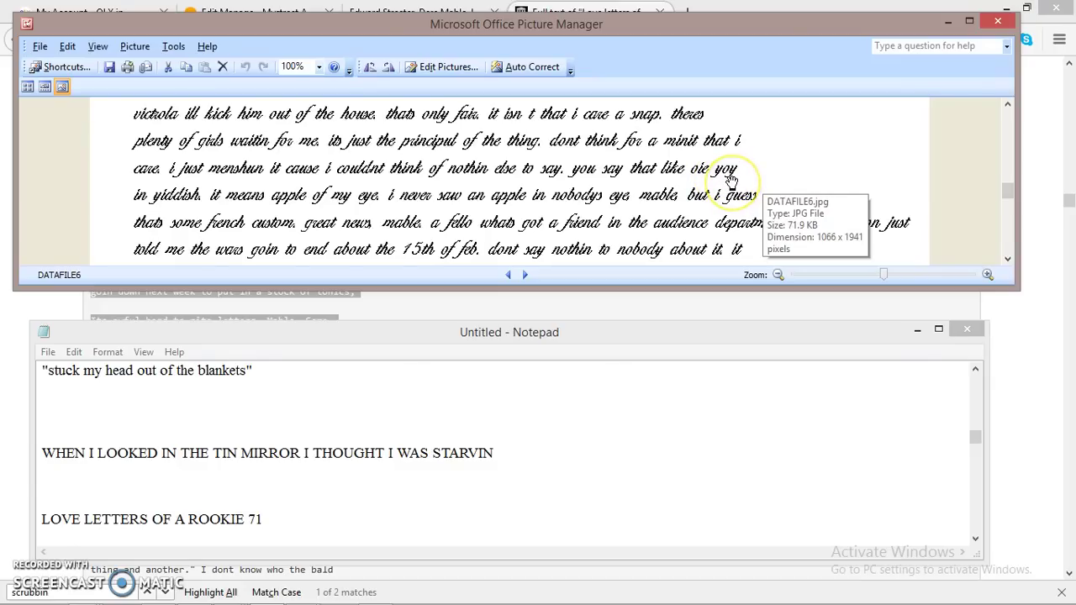
left_click(731, 181)
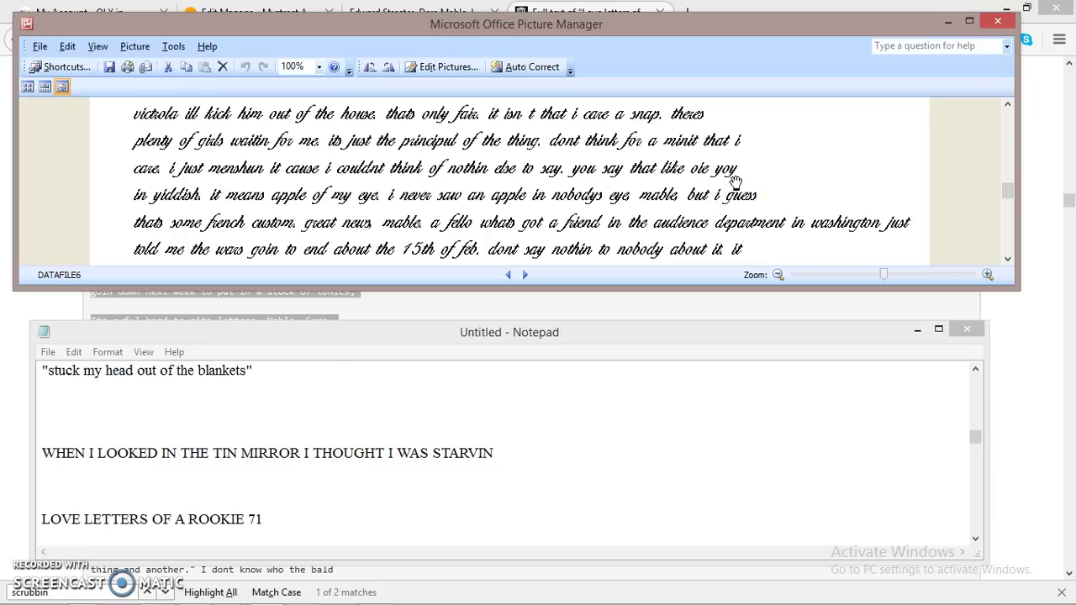
left_click(1000, 254)
left_click(1007, 259)
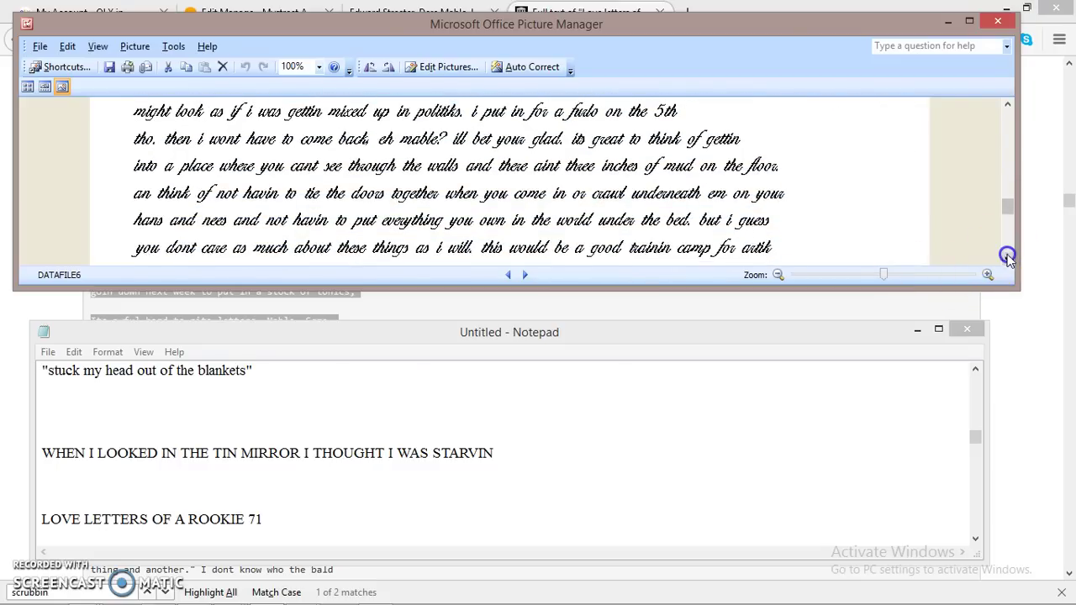
left_click_drag(1007, 259, 1007, 258)
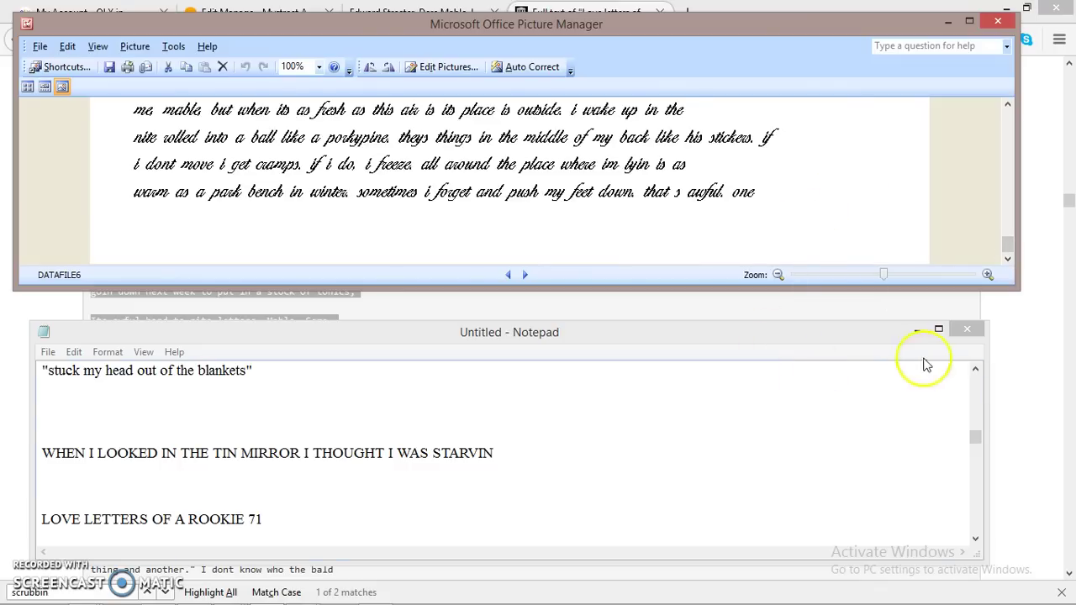
Delete the Captin passage from 'Aint you goin to' through 'round givin orders.'
left_click_drag(973, 437, 985, 474)
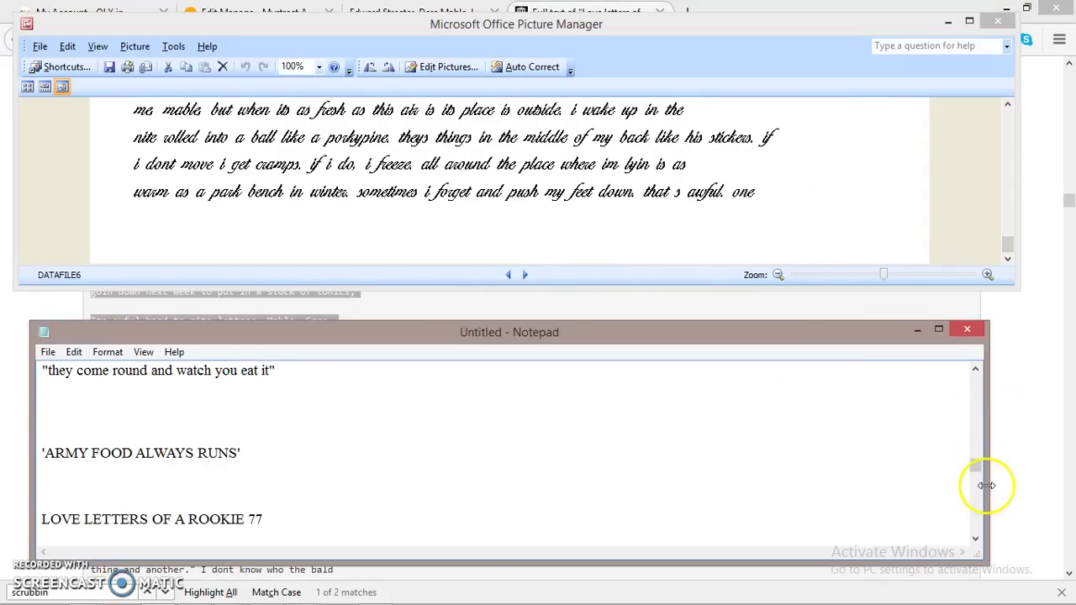
left_click_drag(975, 468, 977, 492)
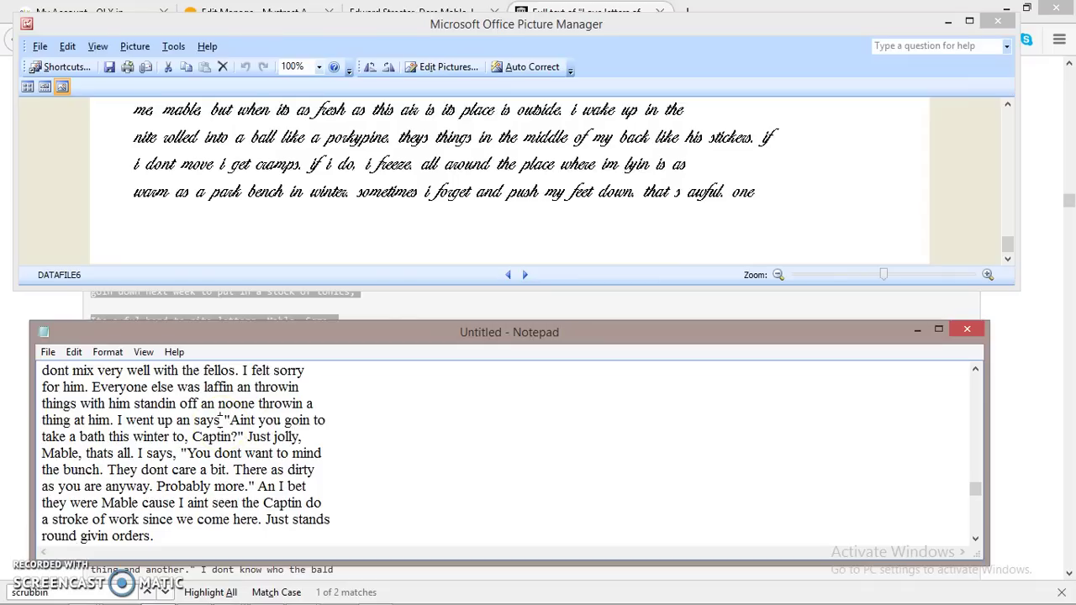
mouse_move(220, 420)
left_mouse_down()
mouse_move(304, 520)
mouse_move(342, 535)
left_mouse_up()
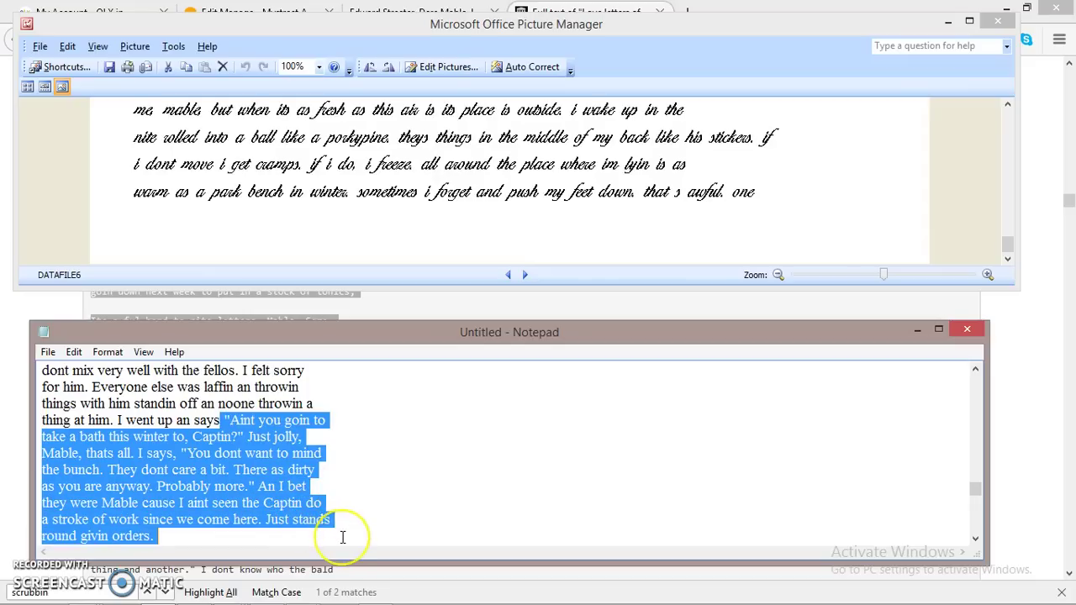
key("Delete")
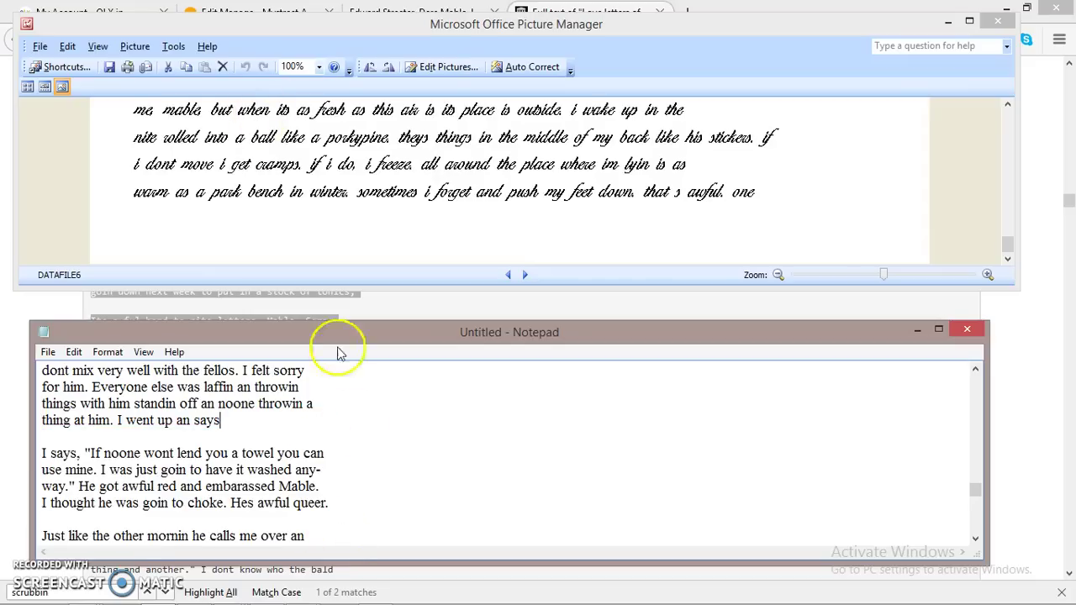
left_click(49, 353)
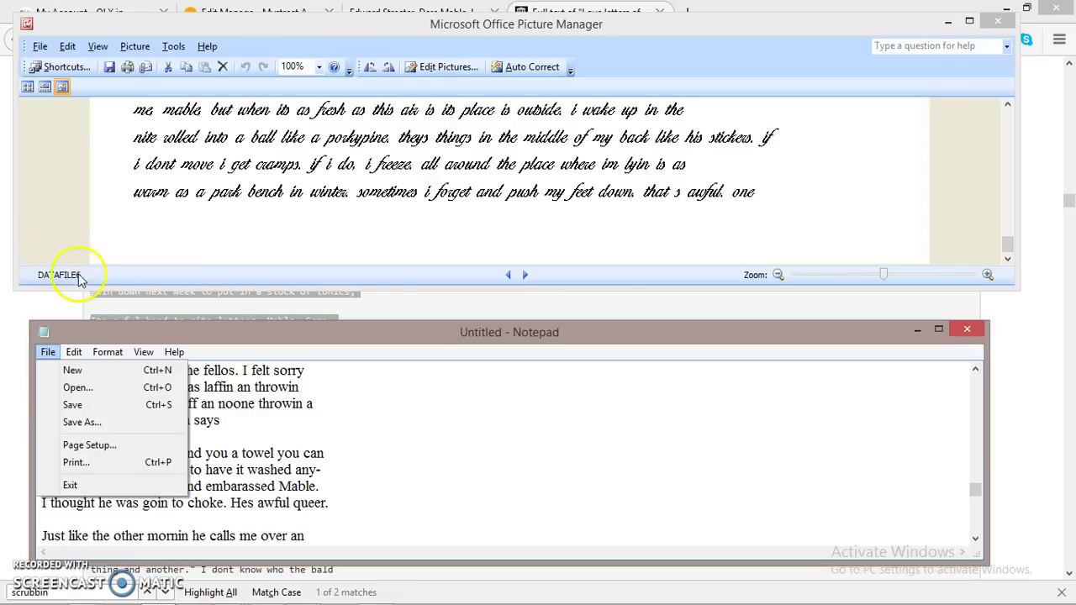
left_click(81, 406)
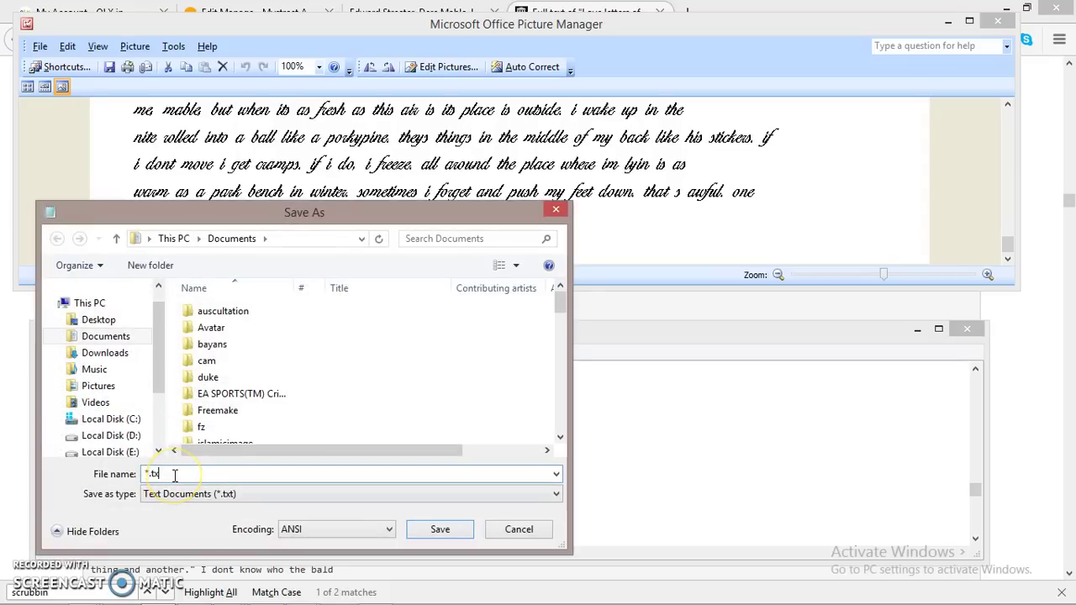
type("DA")
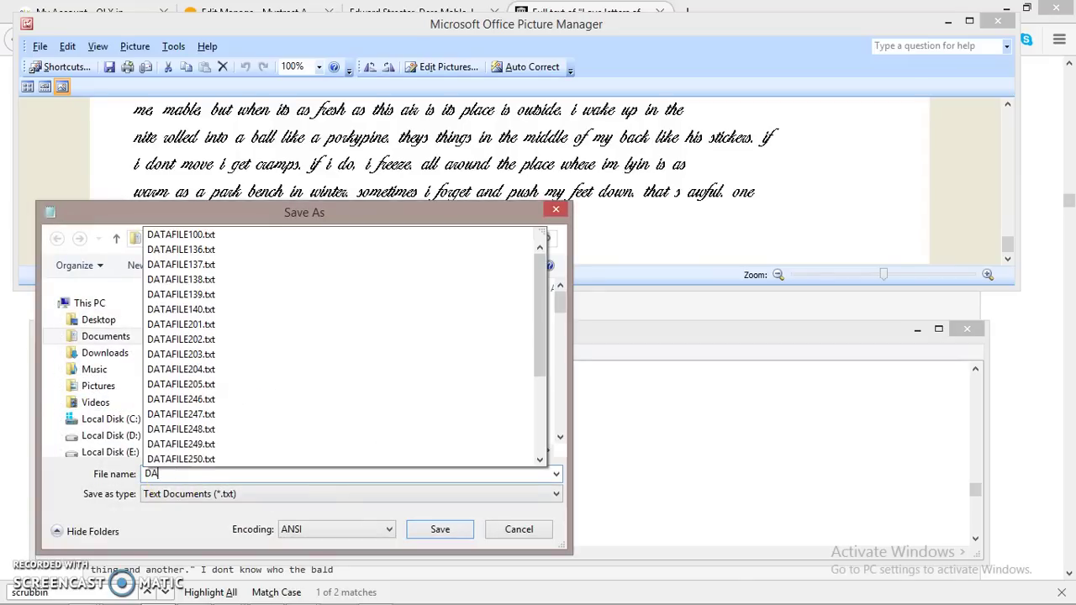
type("TAFILE")
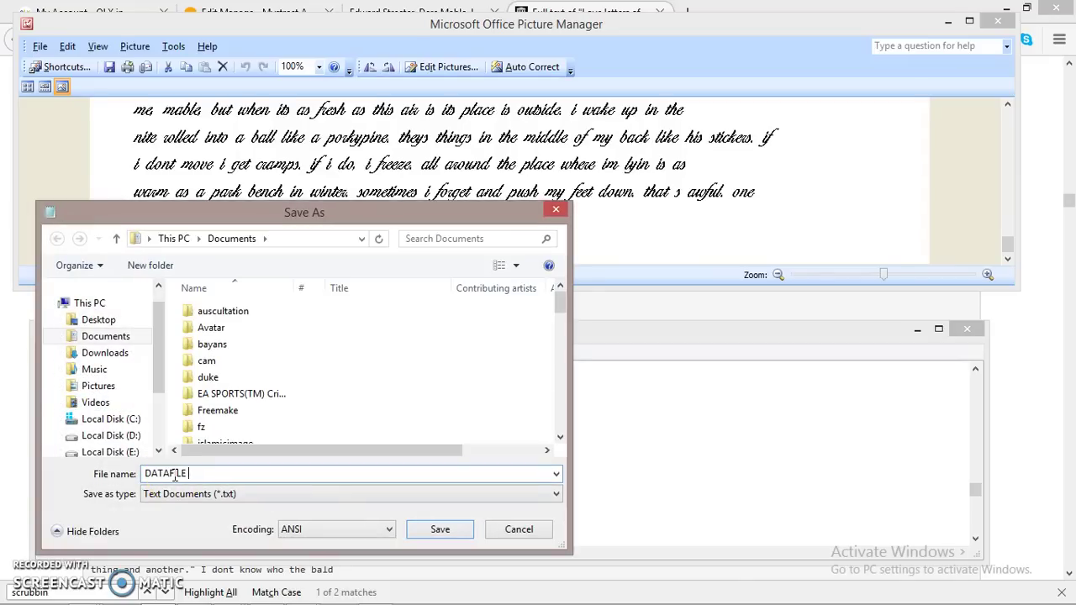
key("BackSpace")
type("6")
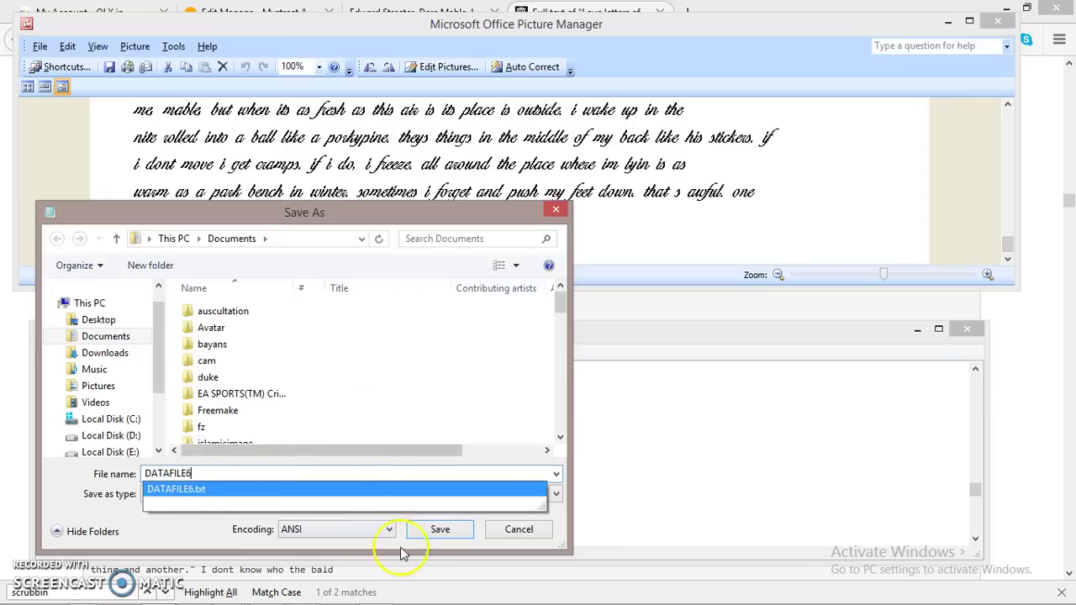
left_click(556, 210)
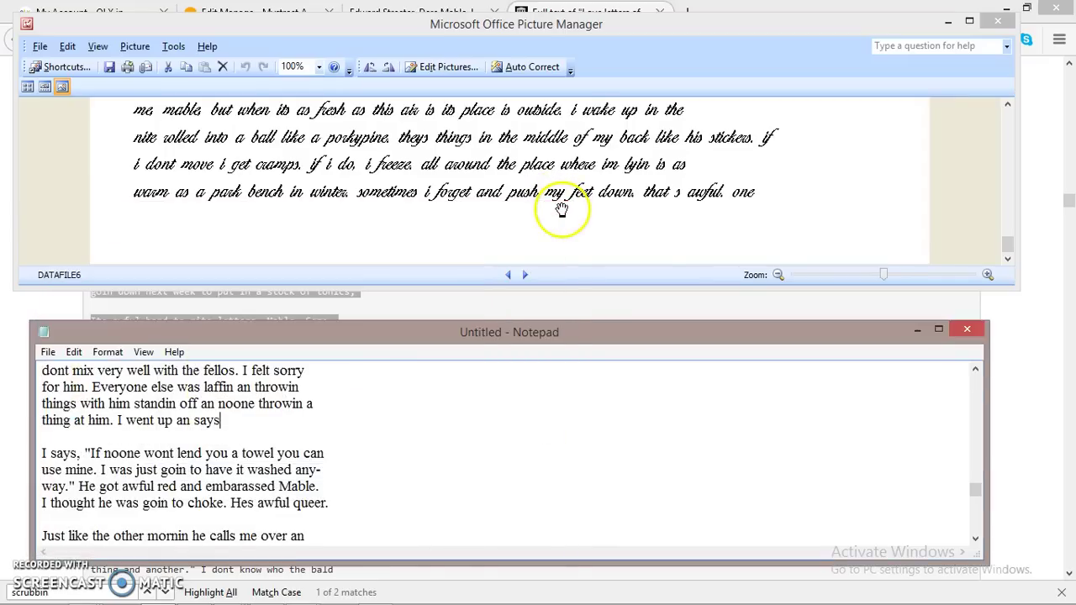